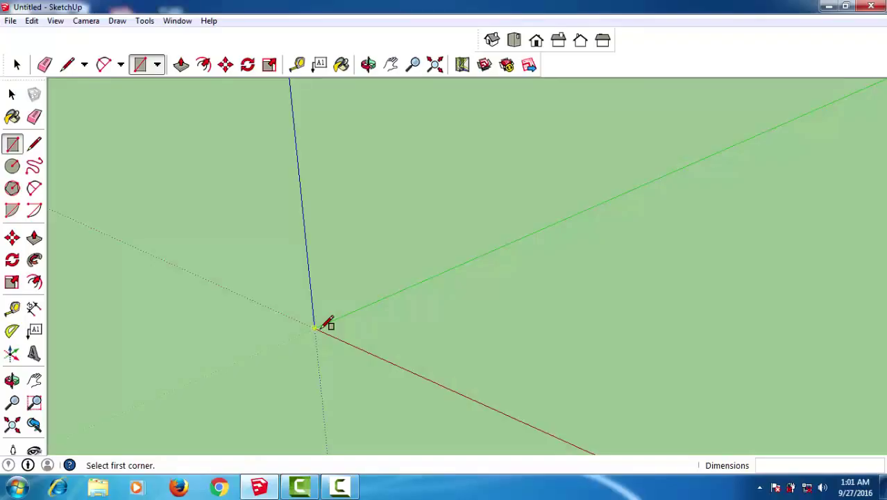
Draw a 2 by 2 square at the origin, redoing the first attempt
left_click(316, 327)
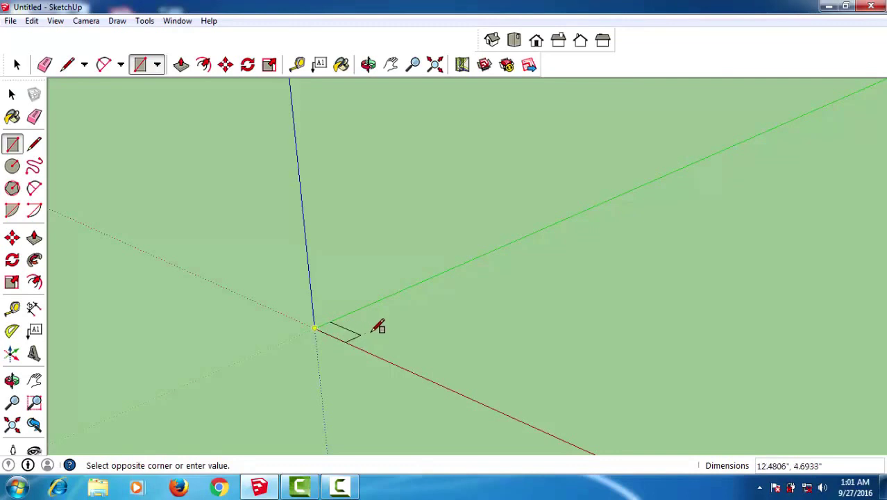
left_click(373, 330)
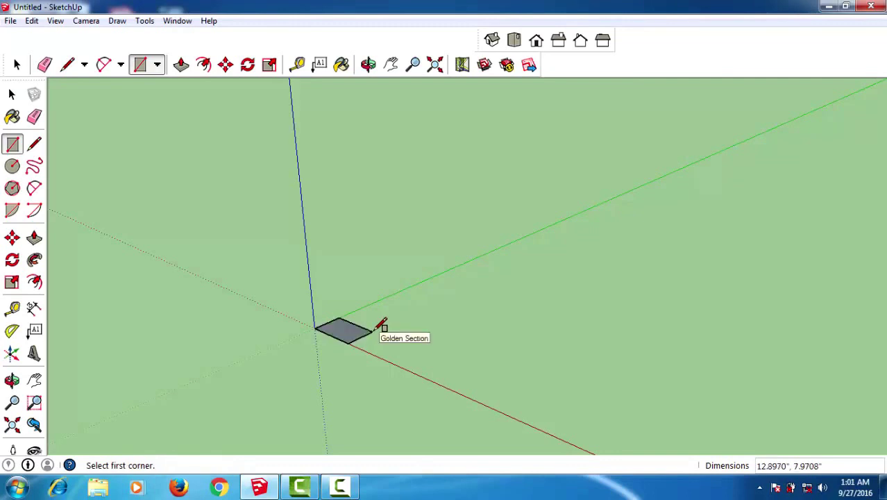
type("2 , 2")
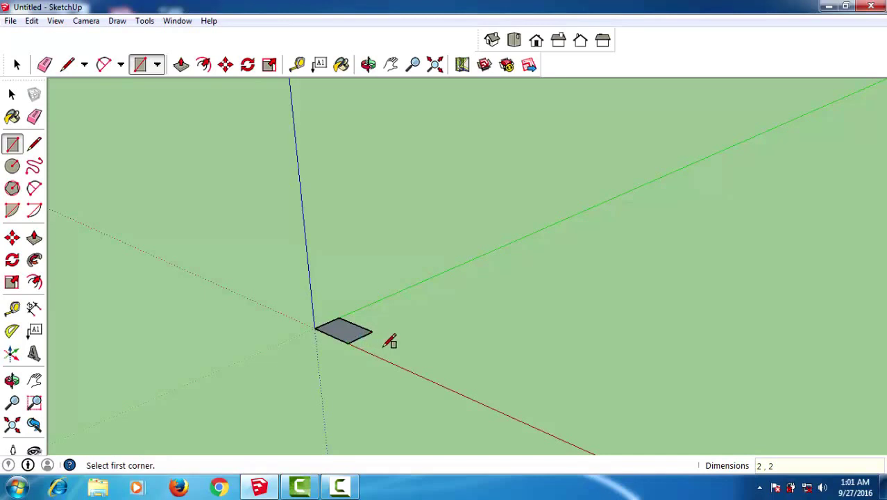
key("ctrl+z")
left_click(314, 327)
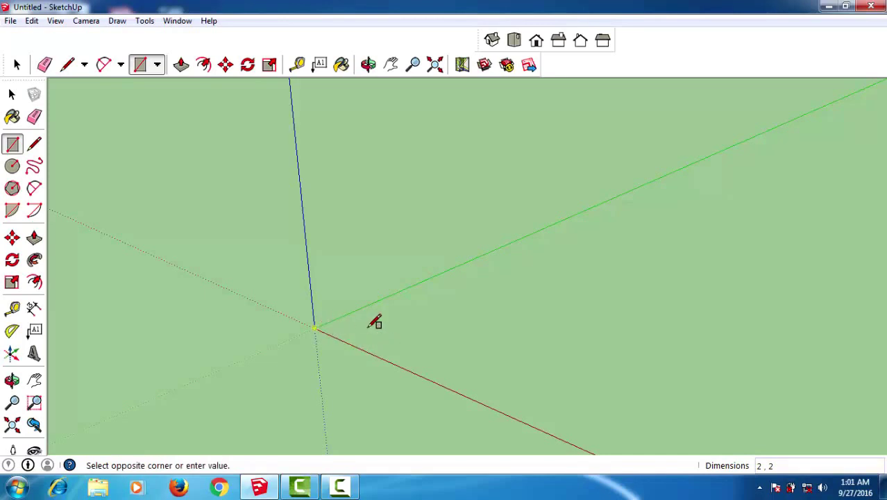
type("2")
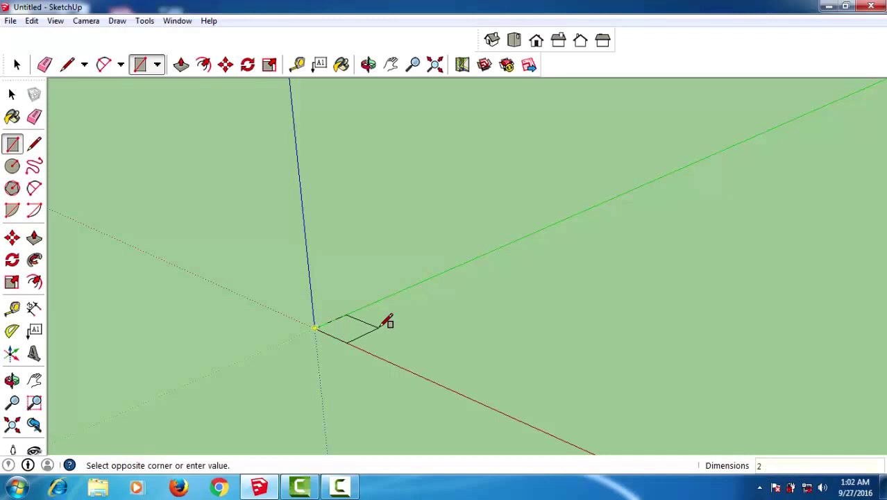
key("Return")
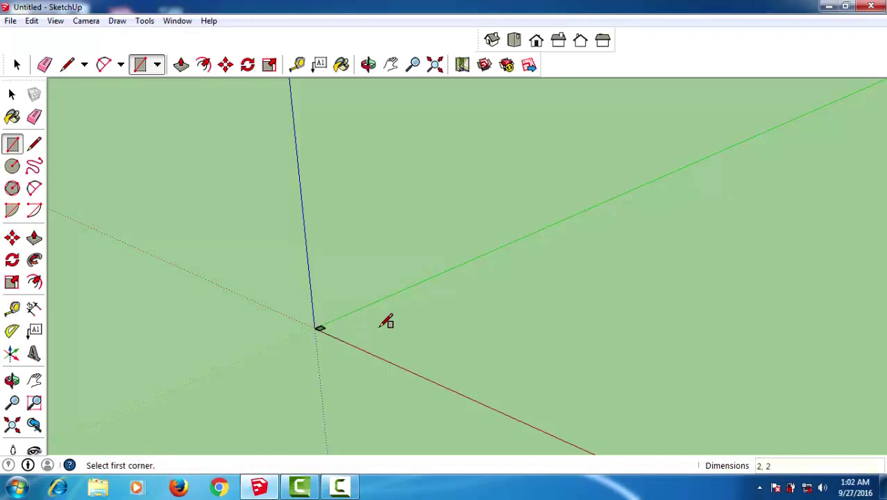
key("space")
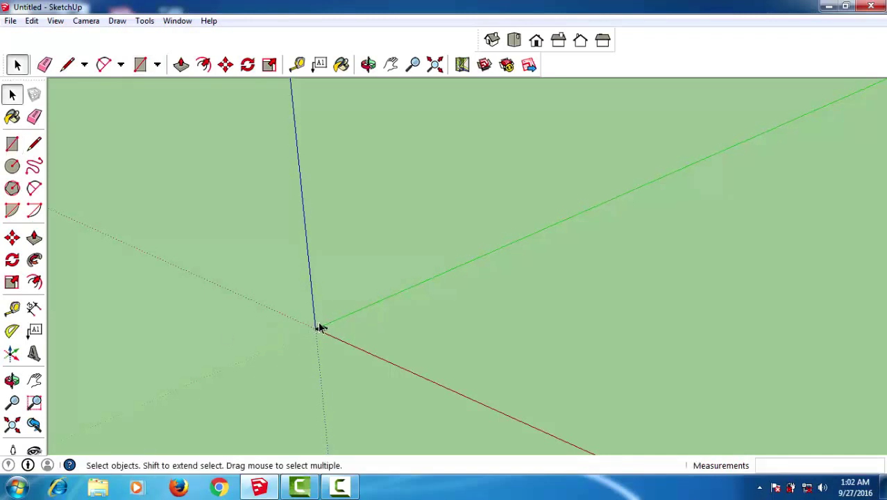
Push/Pull the 2 by 2 square up 30 inches into a post and zoom to fit it
scroll(344, 327, "up", 2)
scroll(344, 326, "up", 2)
scroll(344, 326, "up", 2)
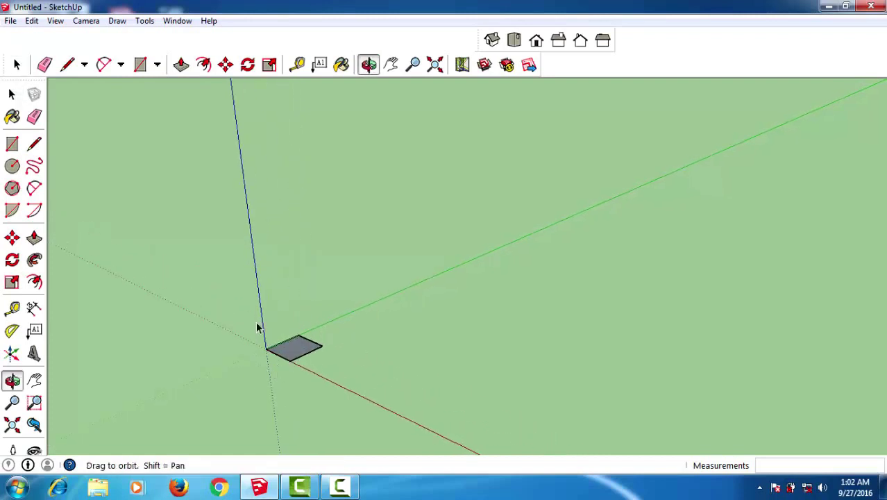
key("p")
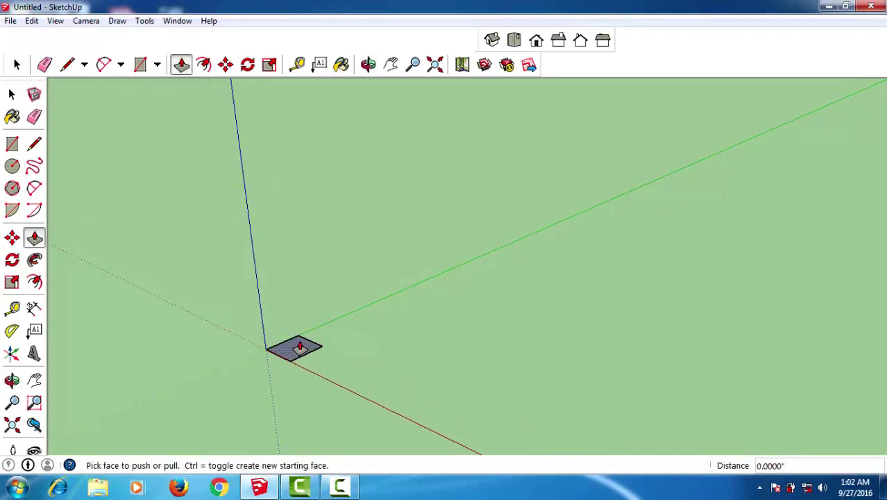
left_click_drag(299, 347, 299, 211)
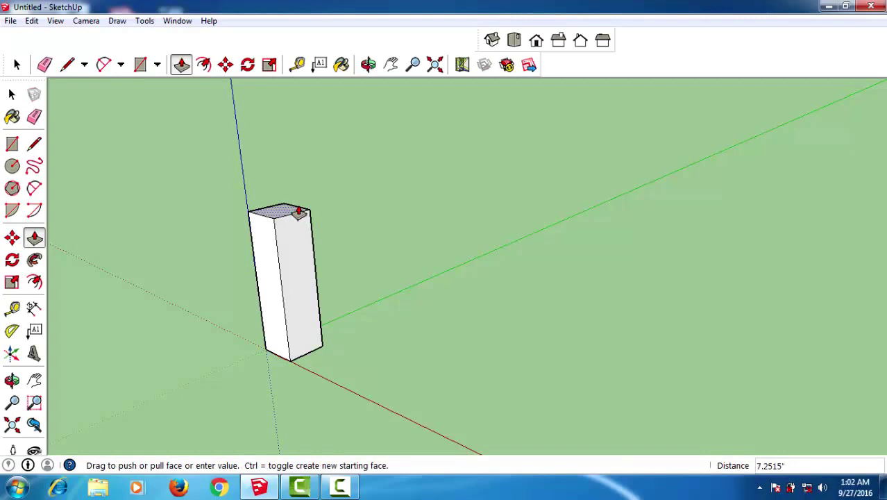
type("30")
key("Return")
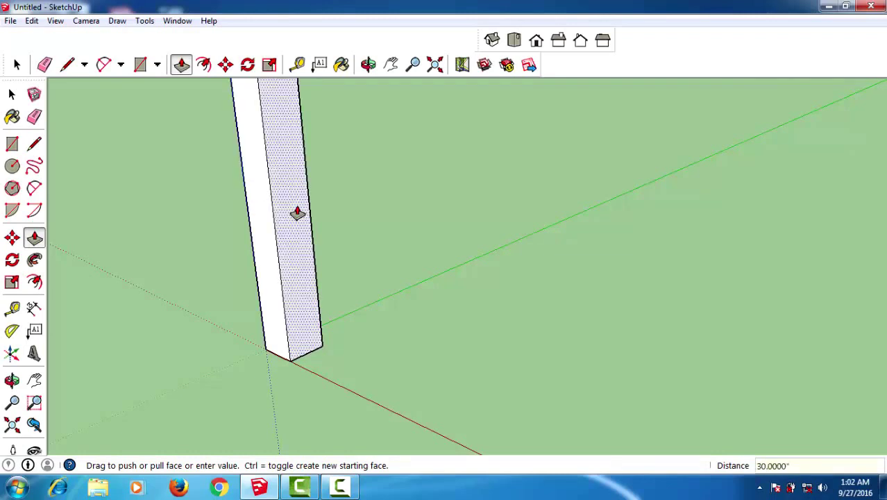
key("space")
key("shift+z")
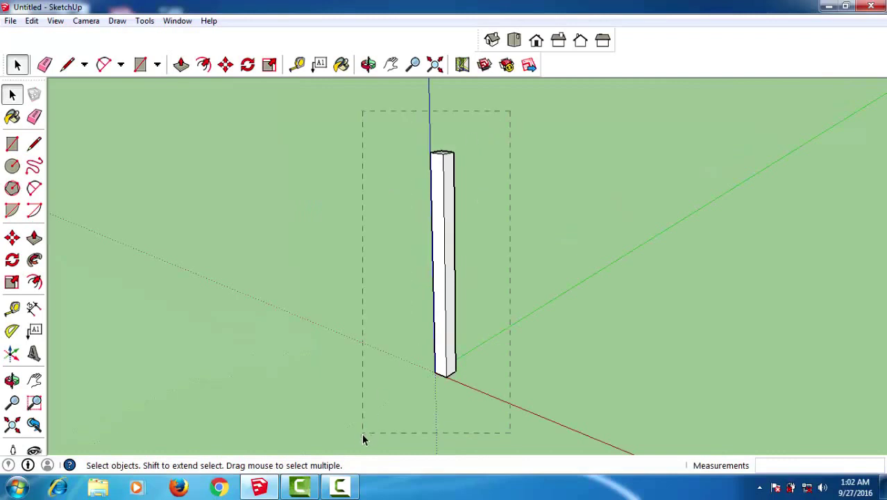
Select the 30-inch post and make it a component with Edit > Make Component
left_click_drag(362, 442, 362, 436)
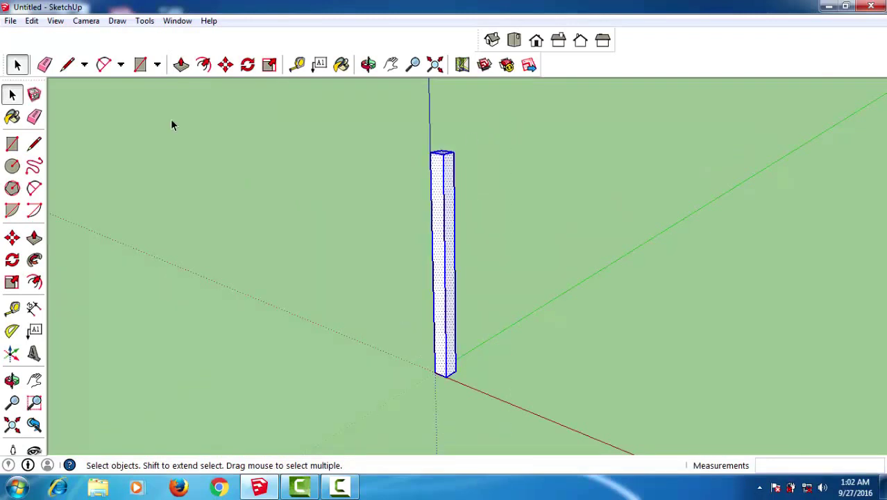
left_click(32, 22)
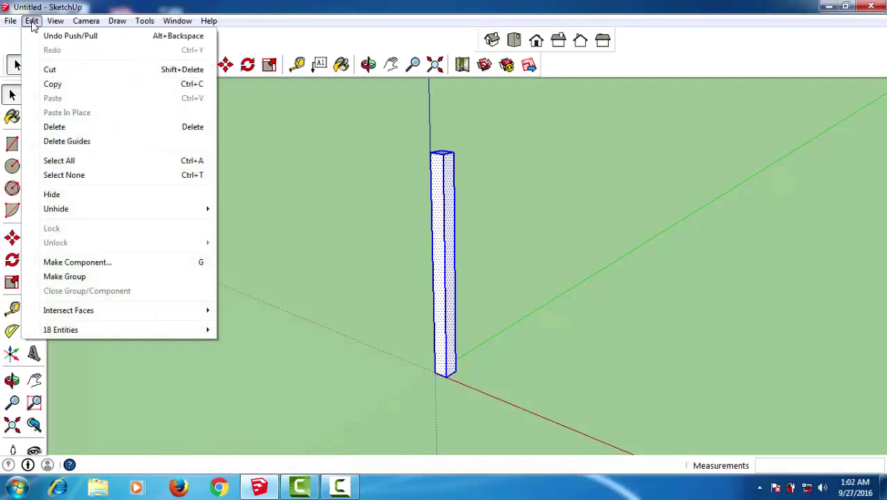
left_click(103, 264)
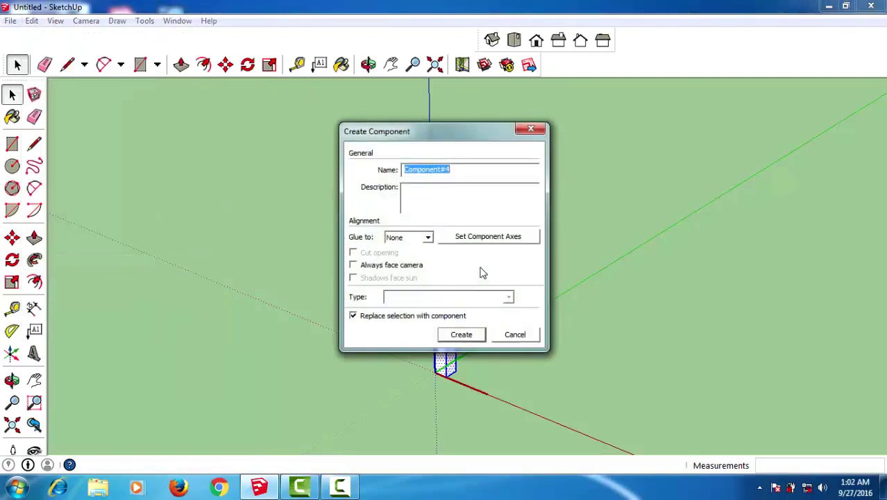
left_click(461, 336)
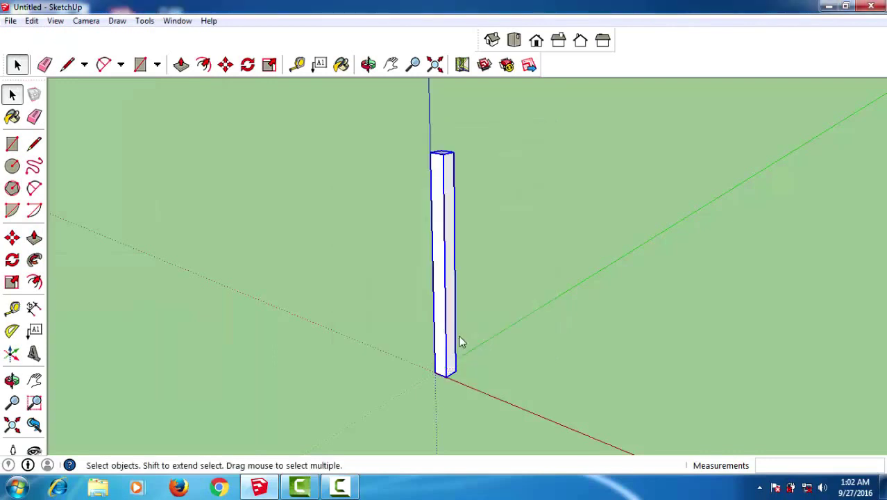
left_click(513, 272)
Draw a 3.25 by 0.8 rectangle on the post's side face from its top corner
middle_click_drag(512, 273, 469, 196)
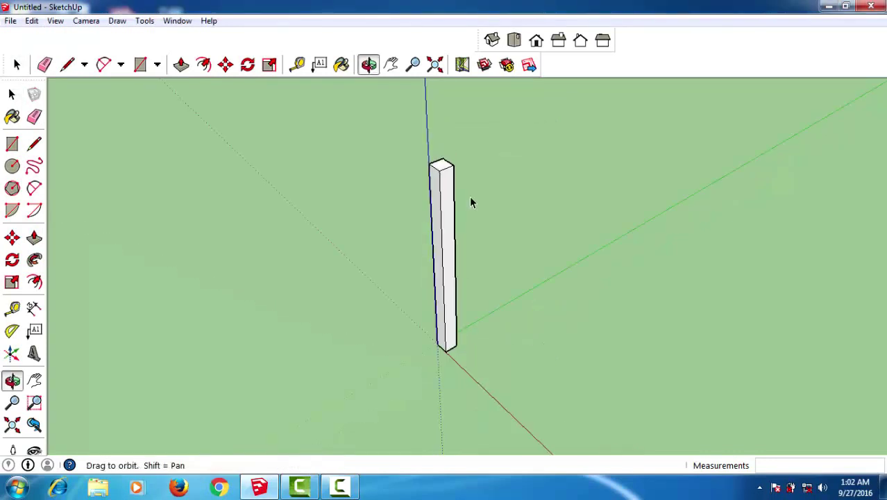
scroll(437, 161, "up", 2)
scroll(438, 162, "up", 1)
scroll(439, 165, "up", 2)
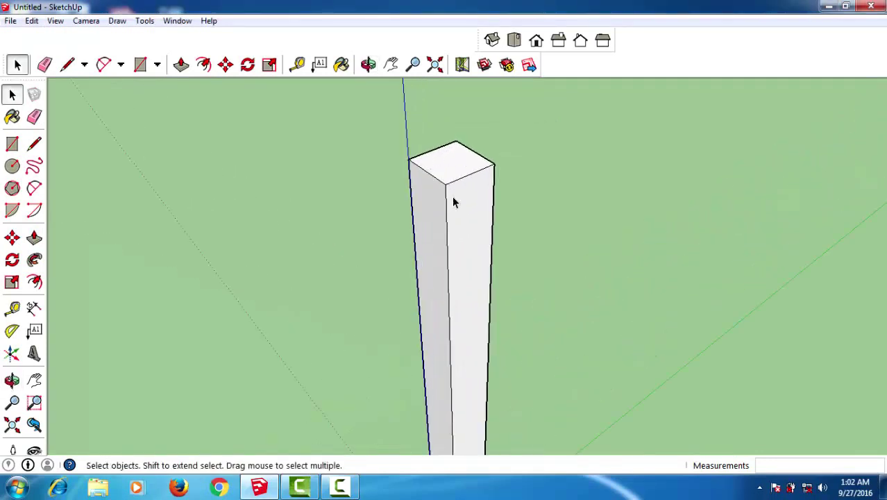
left_click(11, 143)
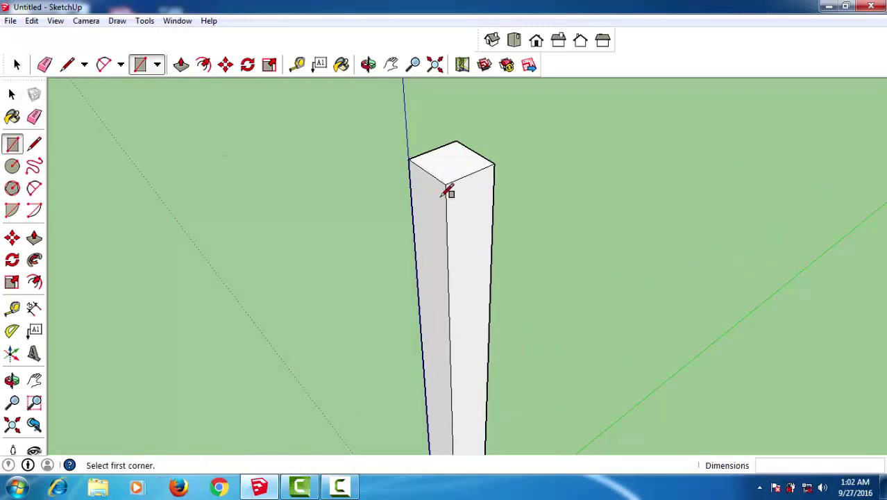
scroll(449, 201, "up", 1)
scroll(450, 201, "up", 1)
left_click(442, 173)
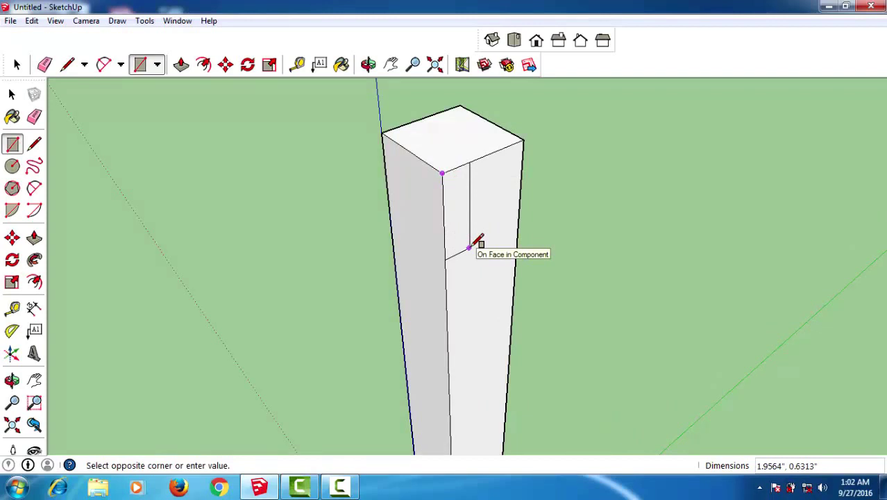
type("3.25, .8")
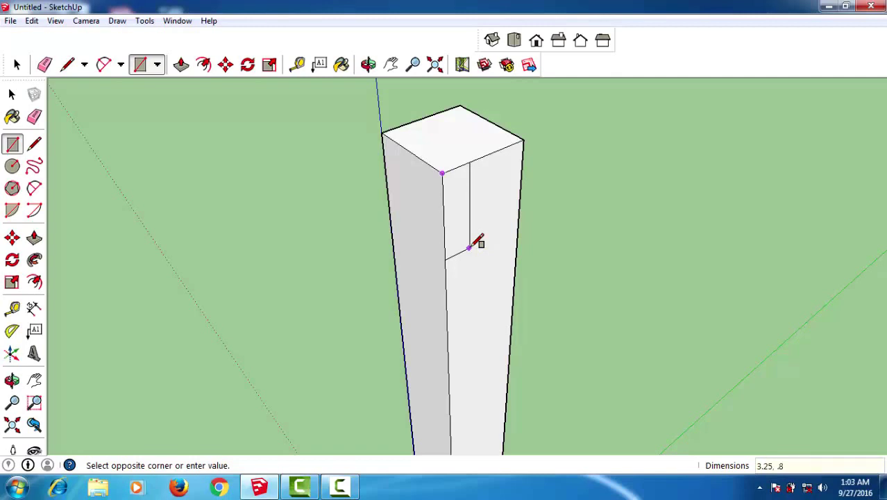
key("Return")
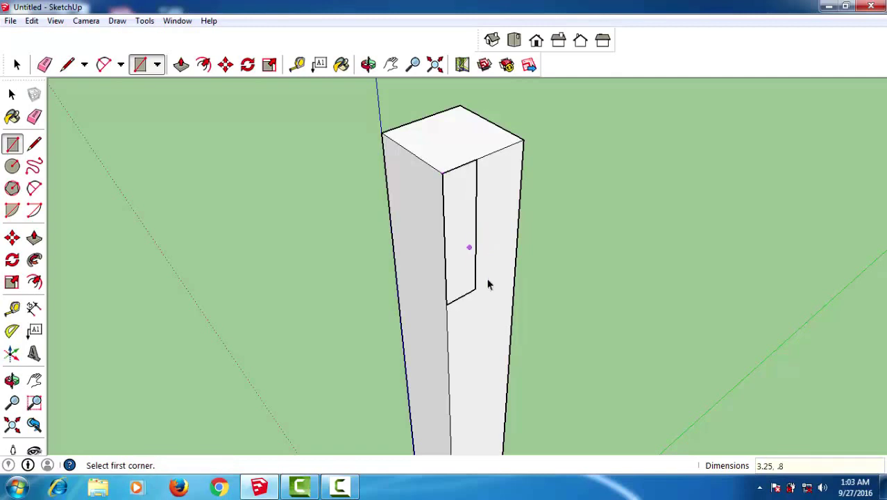
key("space")
scroll(493, 291, "down", 1)
middle_click_drag(492, 317, 558, 327)
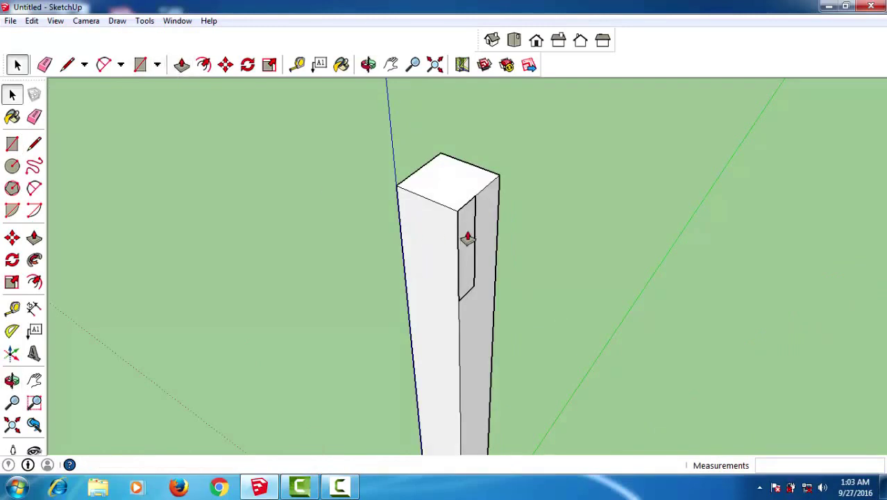
Push/Pull the small rectangle 25 inches outward into a horizontal rail
key("p")
left_click_drag(467, 237, 581, 269)
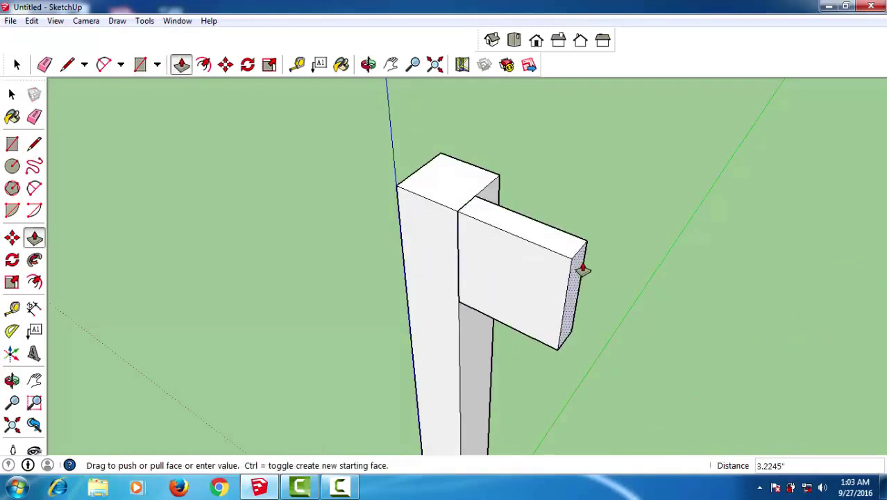
scroll(582, 269, "down", 2)
scroll(674, 291, "down", 1)
left_click_drag(582, 270, 740, 303)
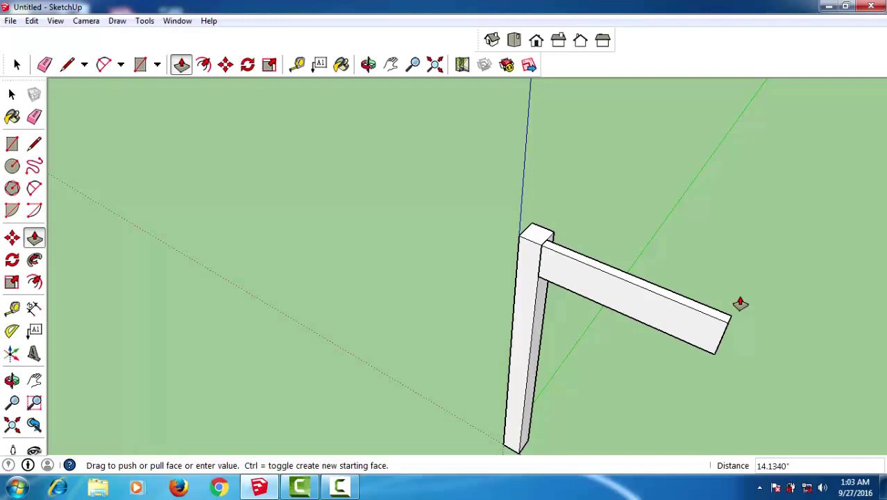
type("25")
key("Return")
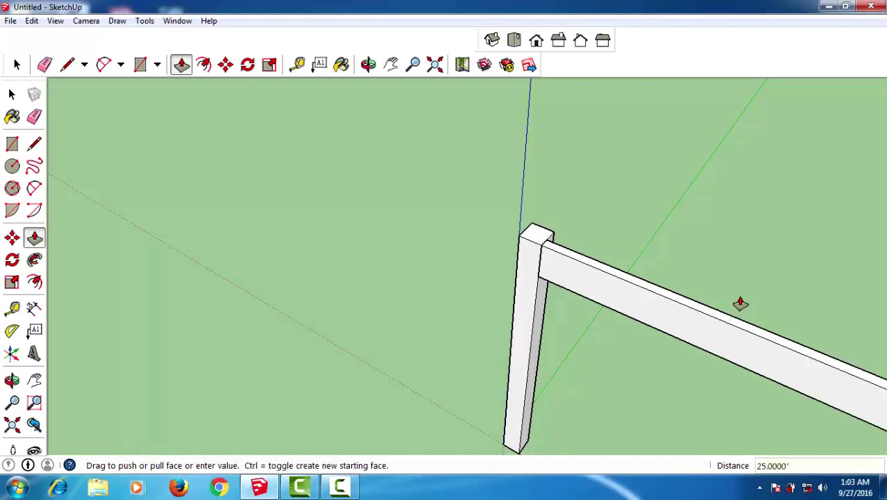
key("space")
Pan and orbit the view to inspect the post and rail together
scroll(682, 273, "down", 2)
scroll(682, 273, "down", 3)
mouse_move(706, 327)
middle_mouse_down("shift")
mouse_move(414, 310)
mouse_move(267, 333)
mouse_move(553, 326)
mouse_move(538, 317)
mouse_move(353, 301)
mouse_move(340, 323)
middle_mouse_up("shift")
scroll(475, 245, "up", 1)
scroll(462, 263, "up", 2)
scroll(482, 310, "up", 3)
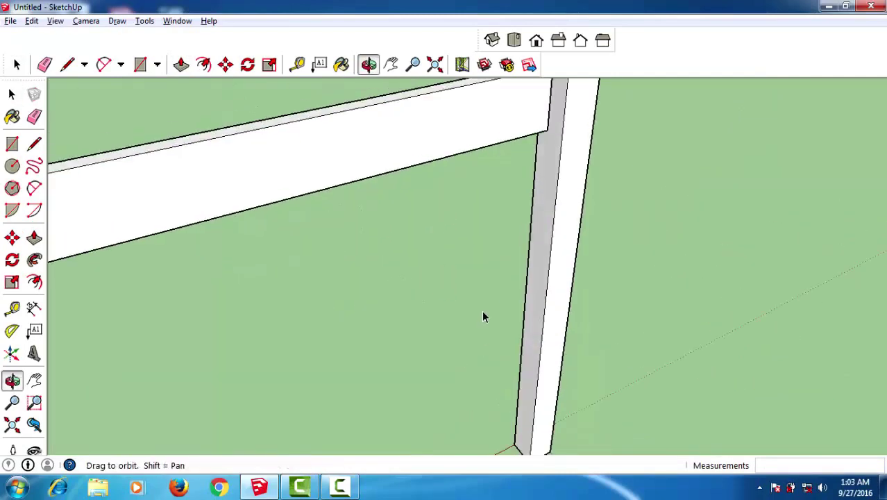
scroll(485, 312, "down", 3)
scroll(510, 291, "down", 2)
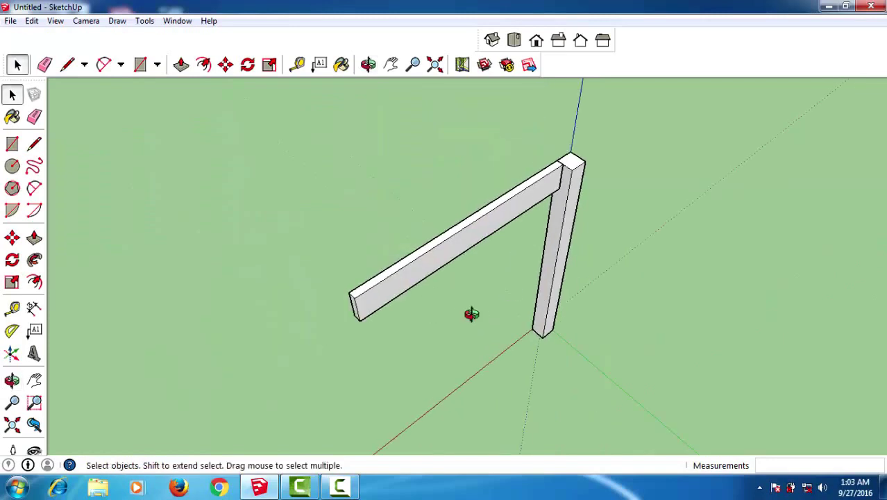
mouse_move(471, 313)
middle_mouse_down()
mouse_move(481, 311)
mouse_move(448, 255)
middle_mouse_up()
Turn the 25-inch rail into its own component, Component#5
left_click(449, 254)
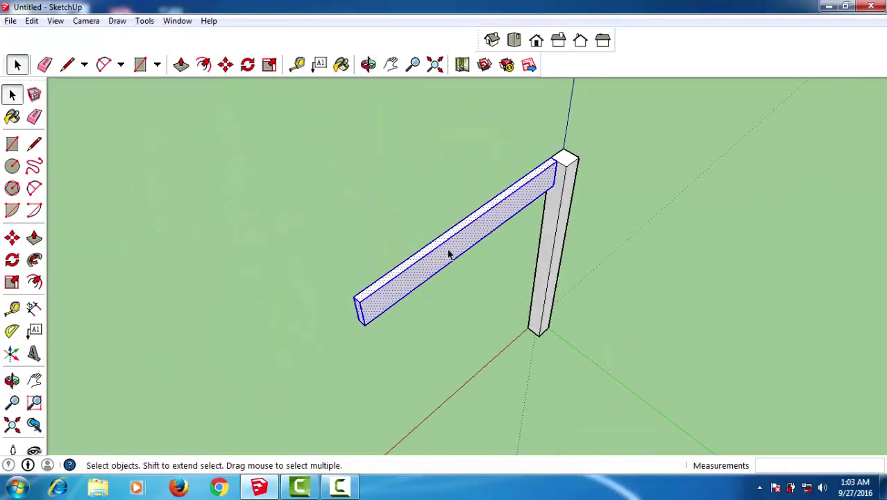
left_click(31, 22)
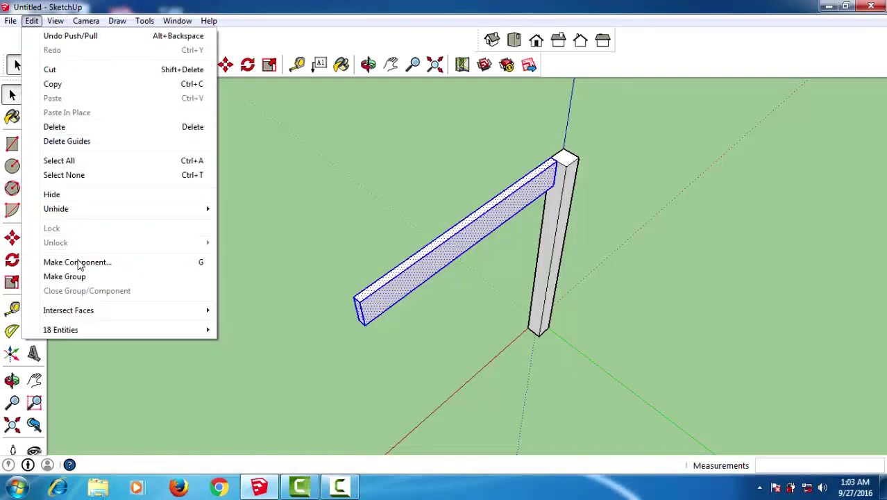
left_click(77, 262)
left_click(461, 340)
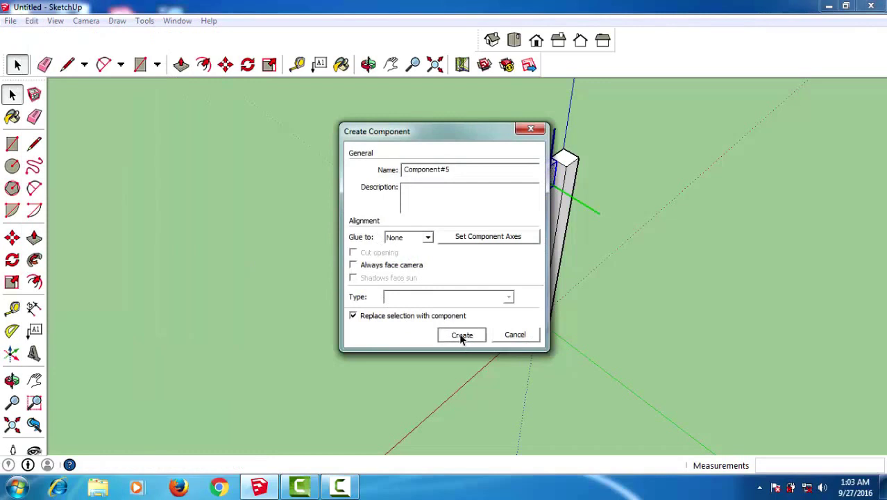
left_click(460, 313)
key("o")
left_click_drag(638, 333, 384, 246)
key("space")
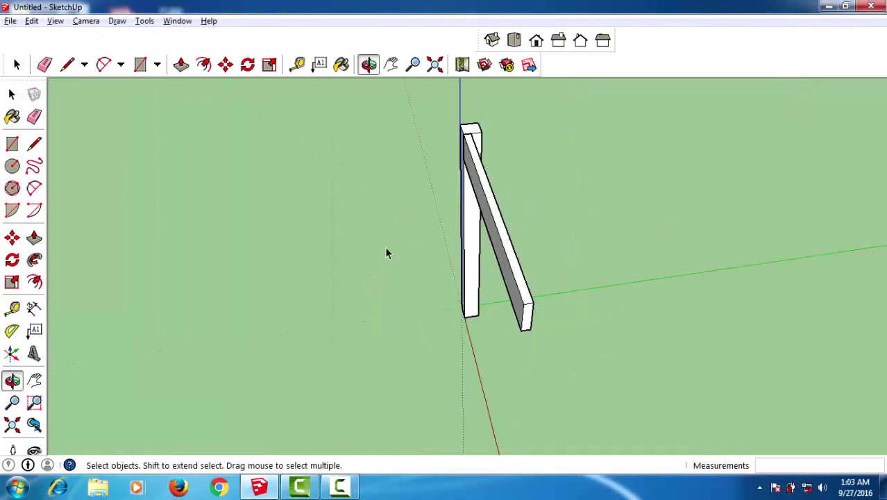
mouse_move(383, 239)
middle_mouse_down()
mouse_move(467, 166)
mouse_move(446, 128)
middle_mouse_up()
scroll(446, 128, "up", 2)
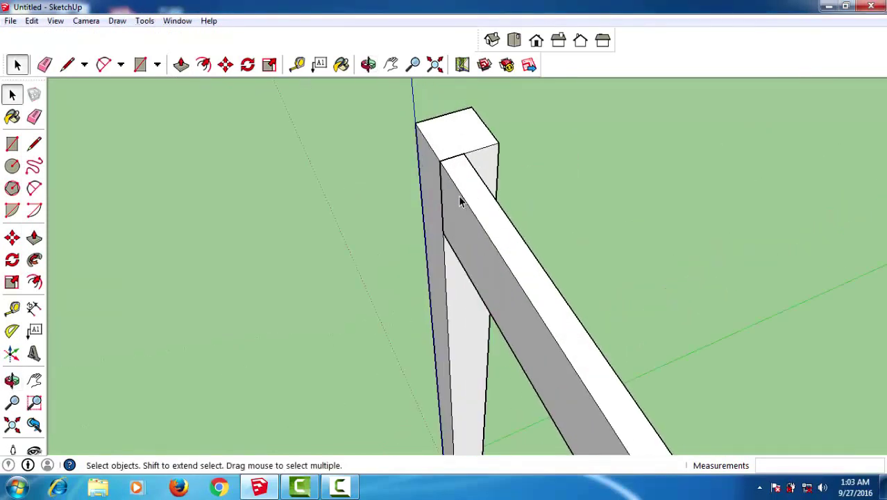
scroll(462, 200, "up", 1)
left_click(441, 194)
key("m")
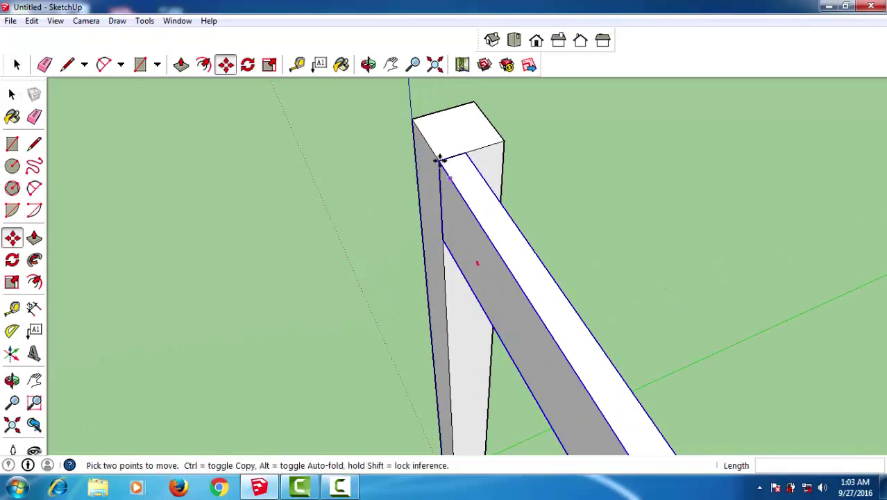
left_click(450, 158)
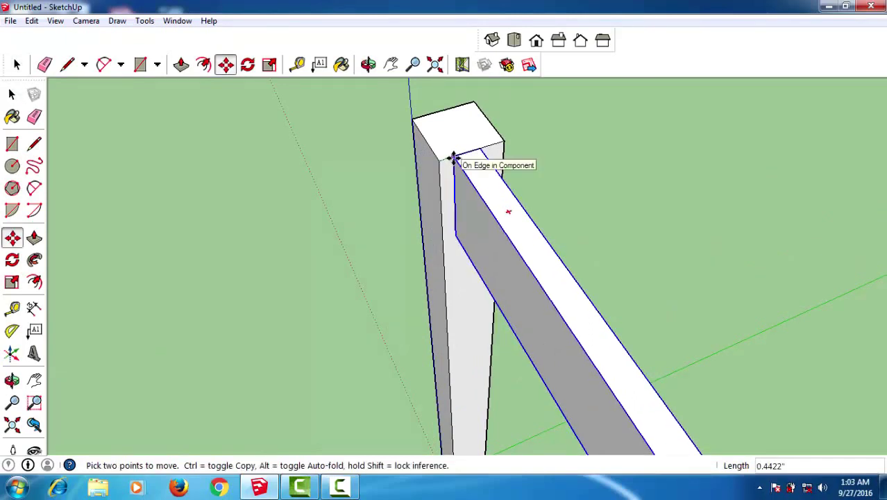
type(".2")
key("Escape")
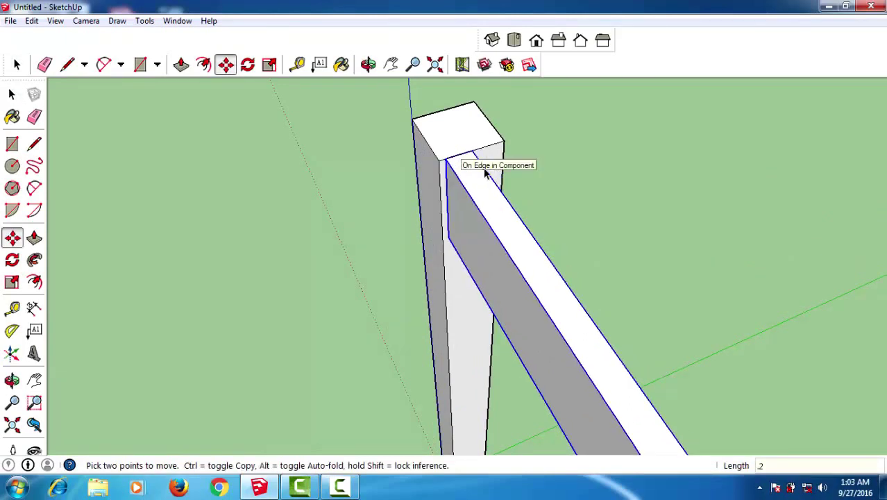
key("space")
scroll(531, 179, "down", 3)
middle_click_drag(596, 238, 394, 253)
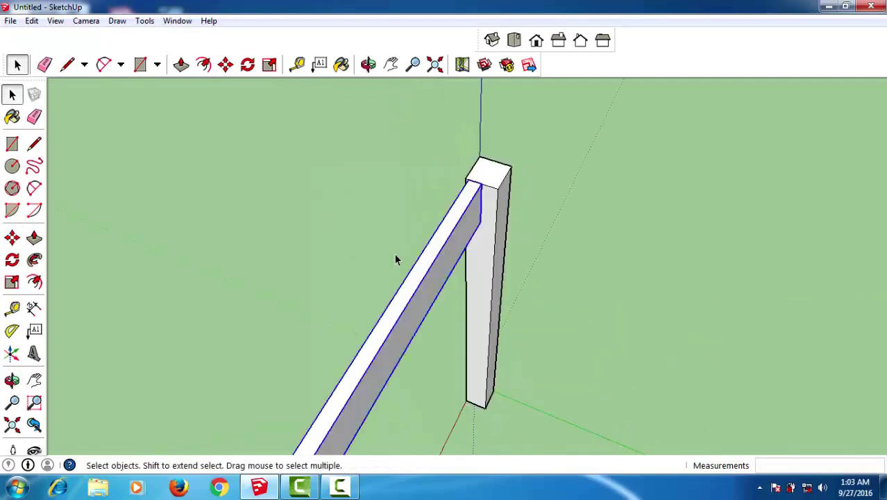
scroll(492, 320, "down", 1)
mouse_move(494, 324)
middle_mouse_down()
mouse_move(491, 293)
mouse_move(454, 310)
mouse_move(445, 303)
mouse_move(461, 252)
mouse_move(456, 308)
mouse_move(619, 308)
mouse_move(477, 307)
mouse_move(471, 284)
middle_mouse_up()
scroll(436, 313, "up", 2)
scroll(448, 312, "down", 2)
scroll(450, 317, "down", 2)
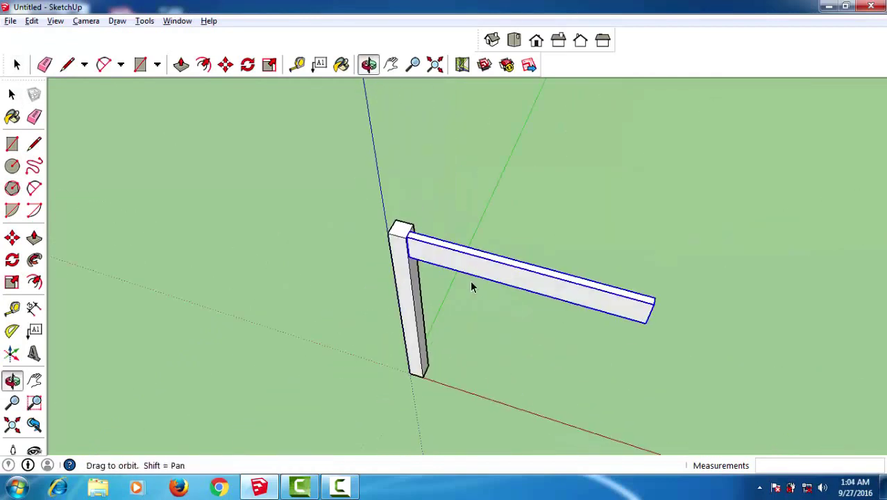
key("space")
left_click(400, 246)
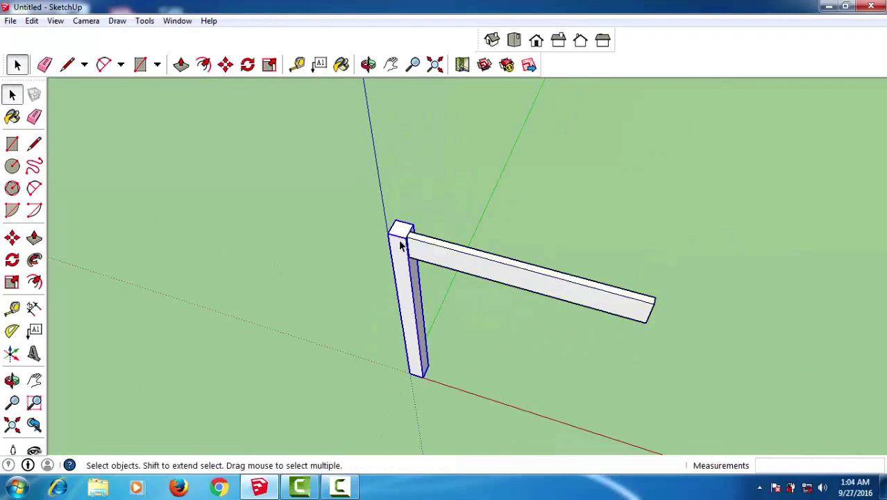
key("m")
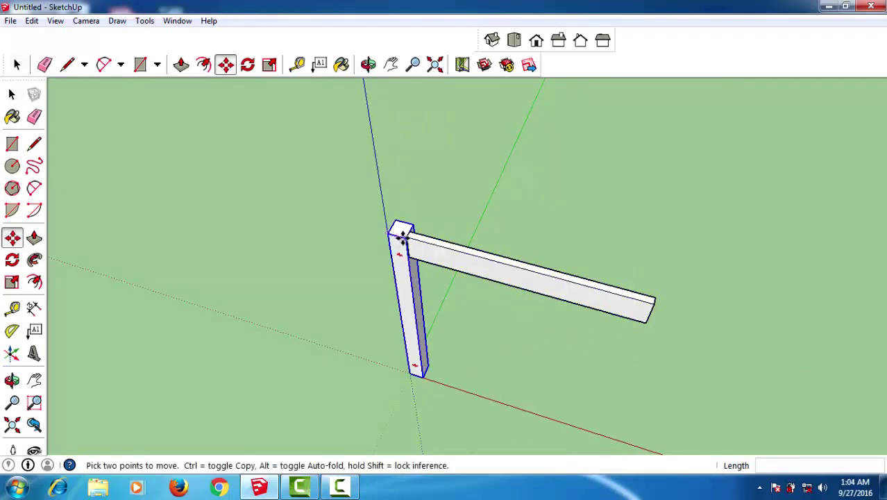
Copy the post to the far end of the beam, 27 inches from the first
left_click(398, 235)
key("ctrl")
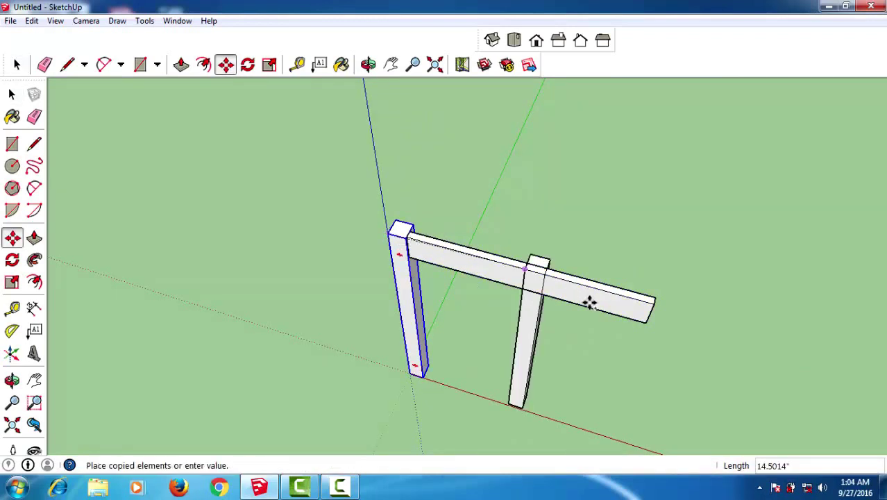
left_click(653, 305)
middle_click_drag(570, 367, 576, 372)
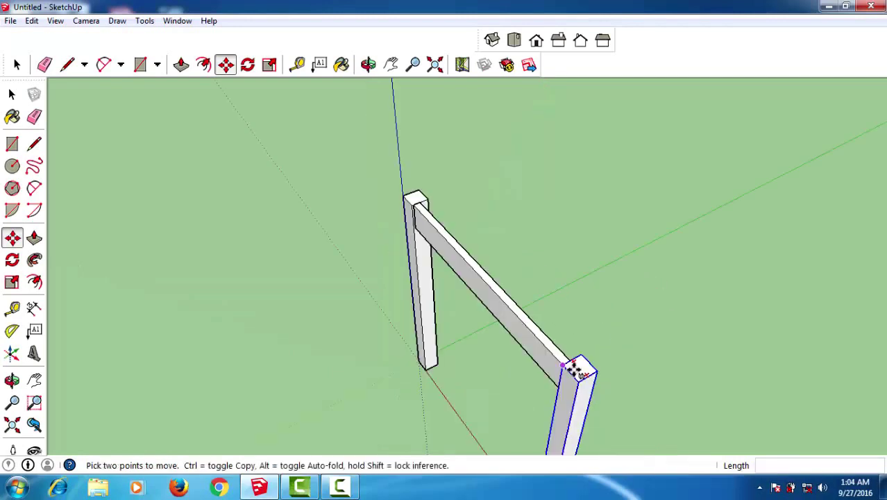
scroll(570, 368, "up", 3)
scroll(571, 368, "up", 1)
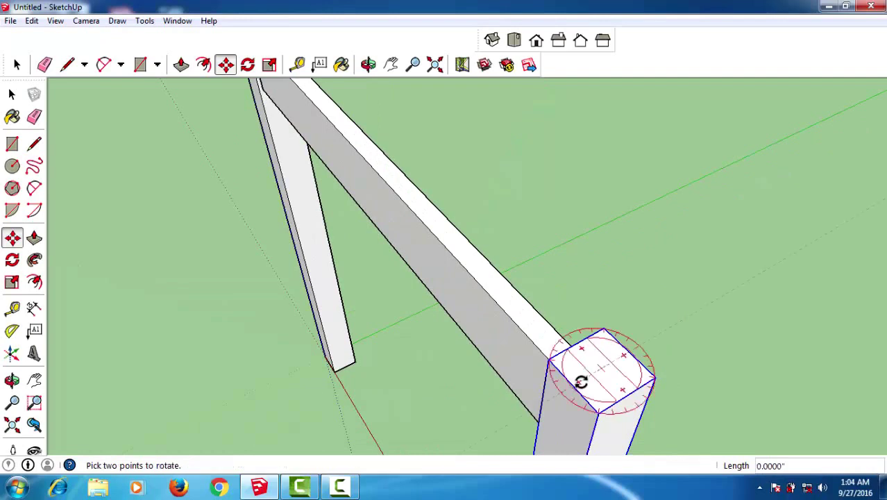
scroll(586, 354, "up", 1)
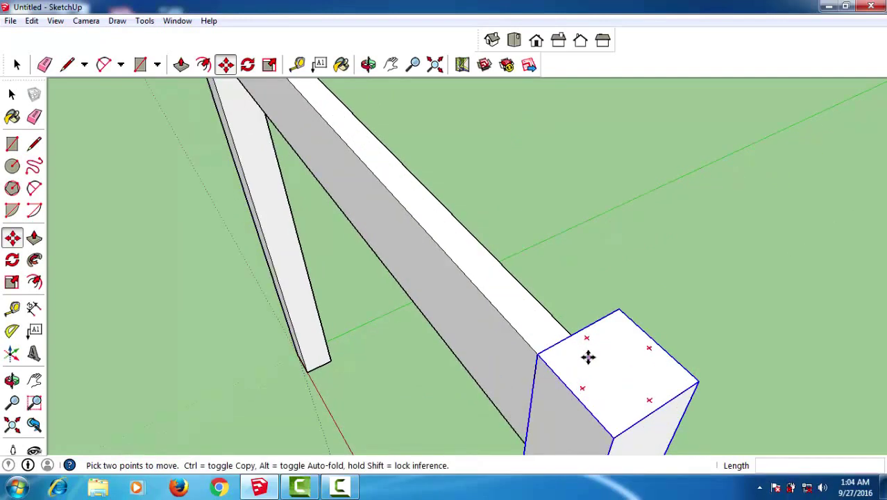
Nudge the copied post 0.2 inches along the green axis into alignment
left_click(538, 358)
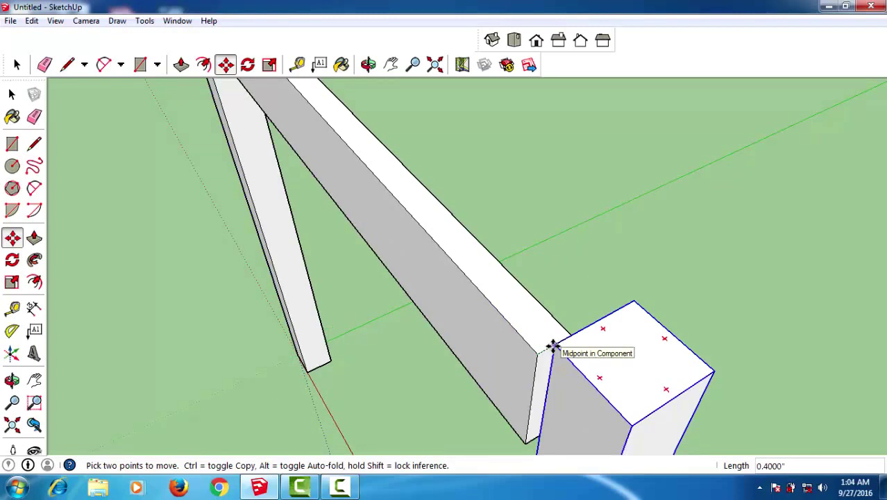
type(".2")
key("Escape")
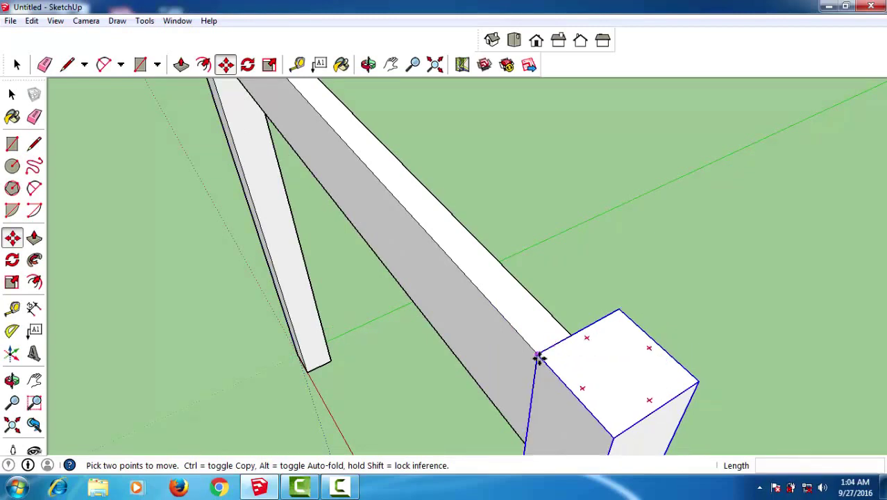
left_click(538, 358)
type(".2")
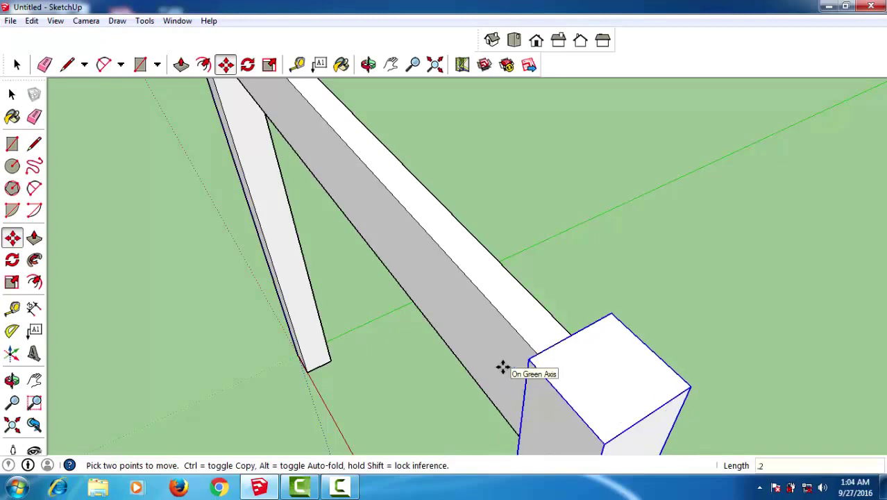
key("Return")
key("space")
middle_click_drag(502, 368, 362, 300)
left_click(457, 320)
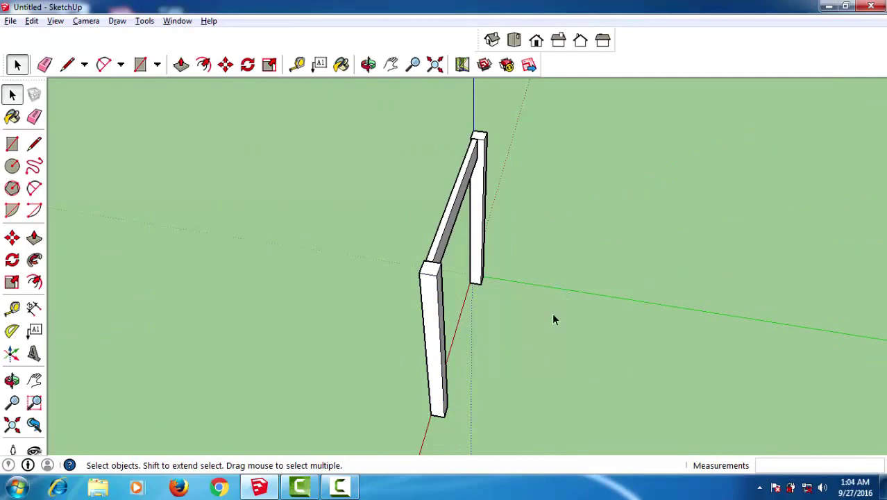
Orbit and zoom in to inspect the beam-post corner
scroll(508, 139, "up", 2)
scroll(530, 165, "up", 2)
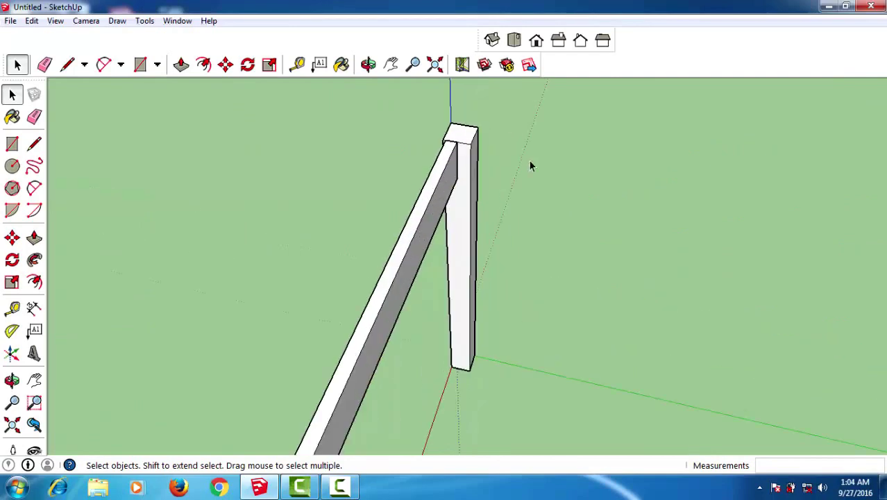
mouse_move(365, 158)
middle_mouse_down()
mouse_move(297, 159)
mouse_move(499, 154)
mouse_move(500, 179)
mouse_move(412, 197)
middle_mouse_up()
scroll(503, 157, "up", 2)
scroll(495, 167, "up", 2)
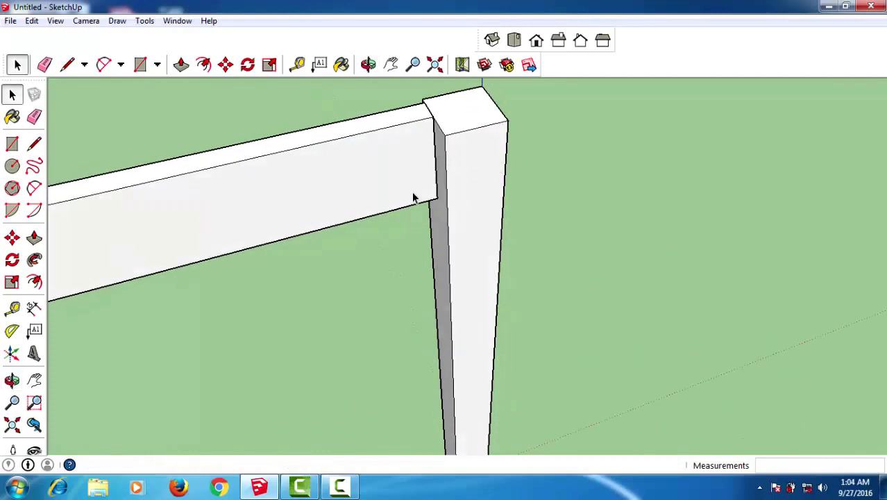
middle_click_drag(411, 228, 471, 202)
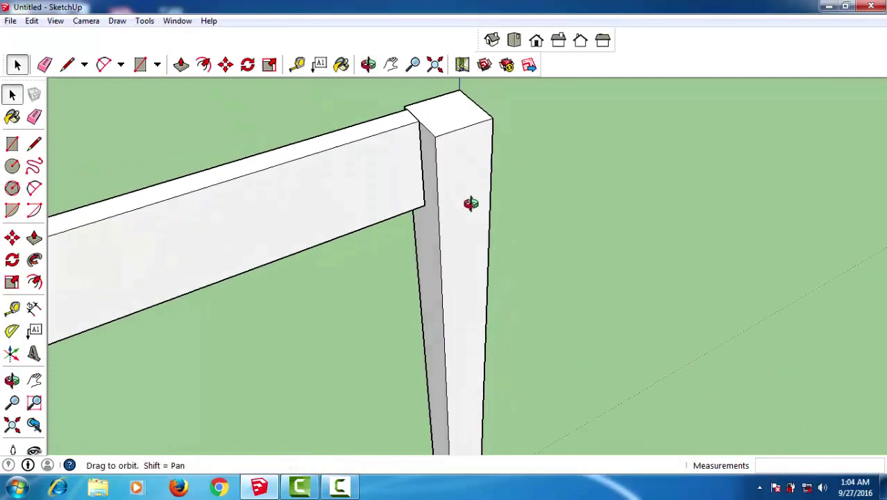
Draw a 3.25 by 0.8 rectangle at the corner post's top edge
left_click(141, 66)
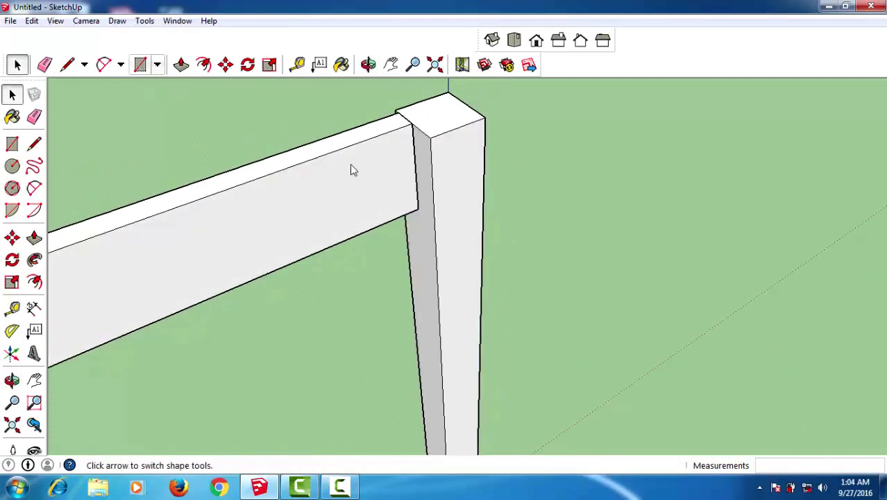
scroll(530, 172, "up", 2)
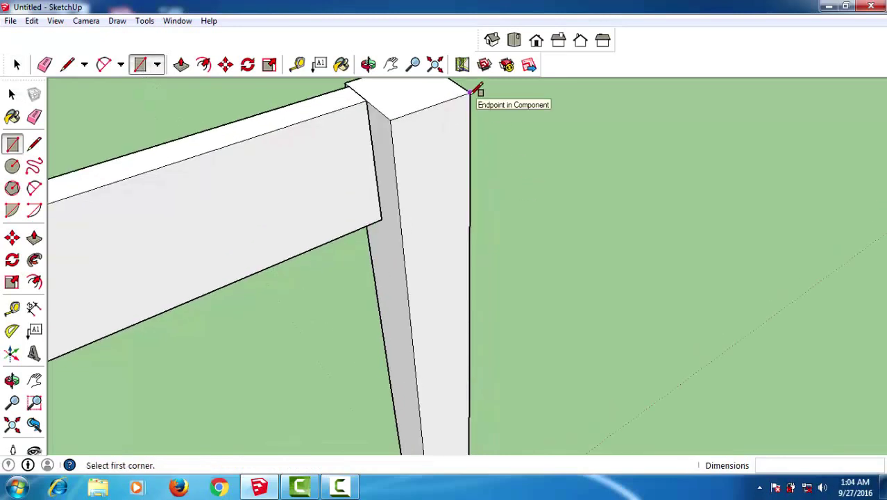
left_click(470, 92)
type("3.25, .8")
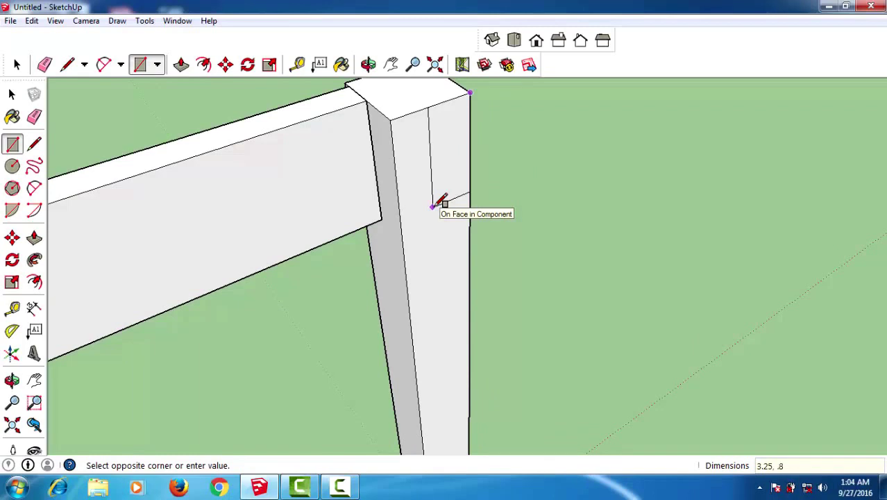
key("Return")
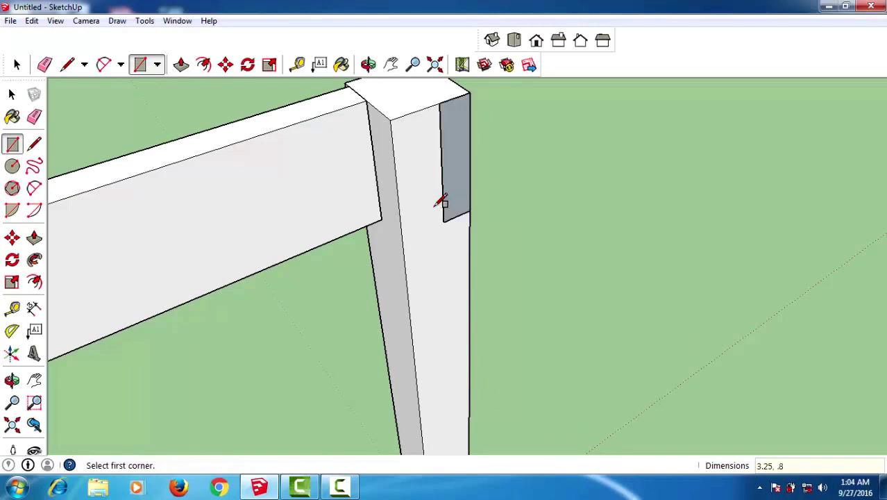
middle_click_drag(388, 224, 525, 243)
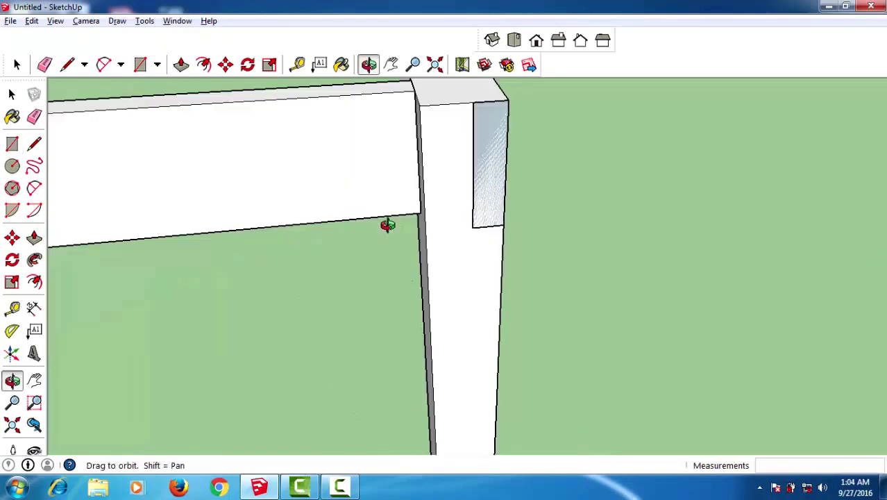
Push/Pull the rectangle 25 inches into a second apron beam
key("p")
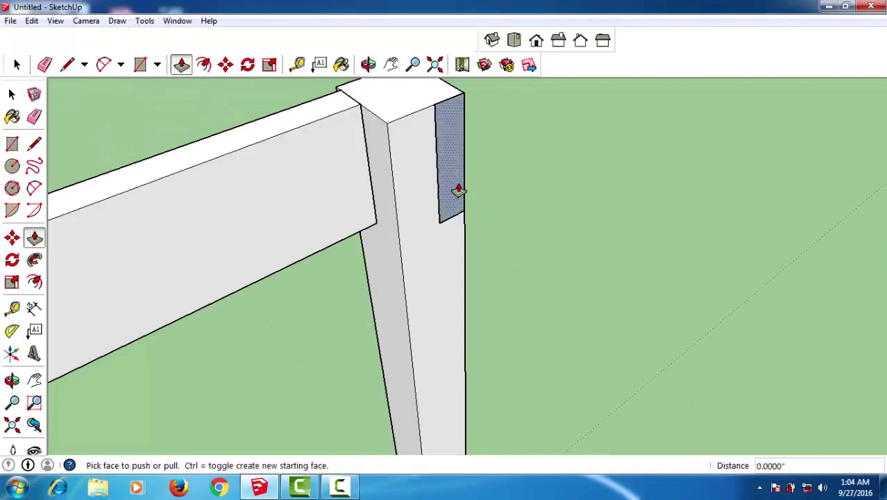
left_click(458, 192)
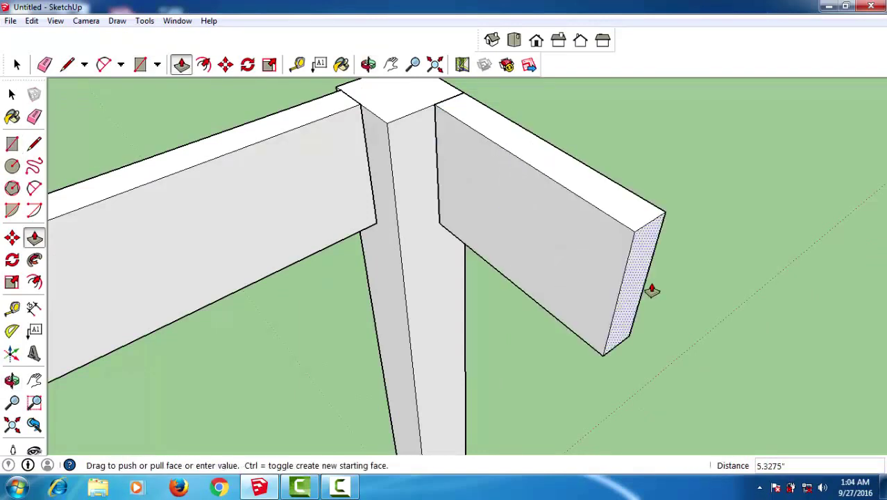
type("25")
key("Return")
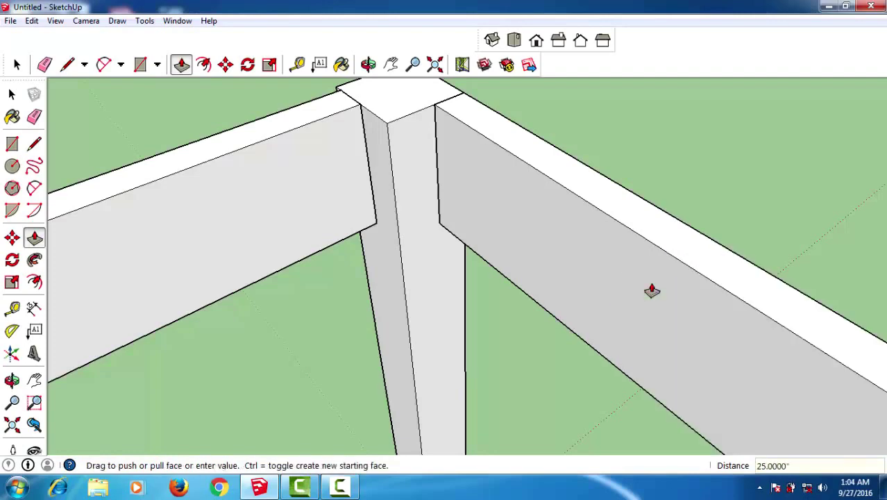
scroll(665, 277, "down", 2)
scroll(664, 275, "down", 2)
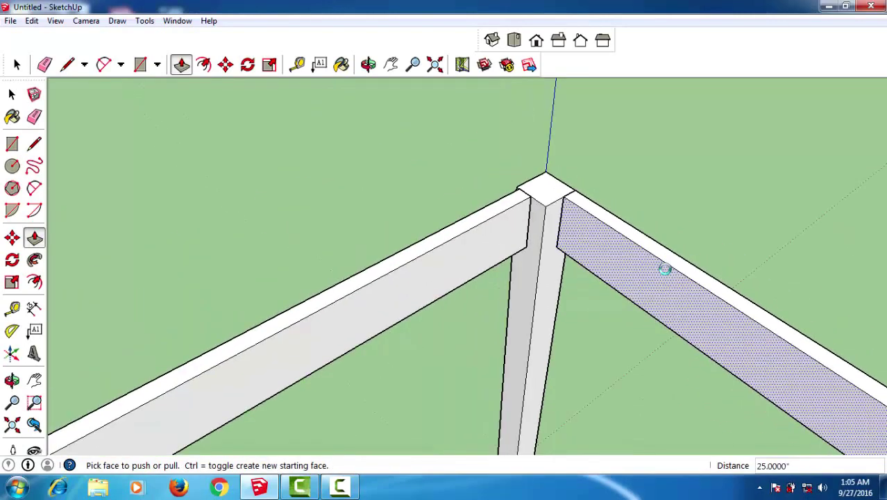
scroll(664, 274, "down", 1)
scroll(664, 295, "down", 1)
scroll(663, 307, "down", 2)
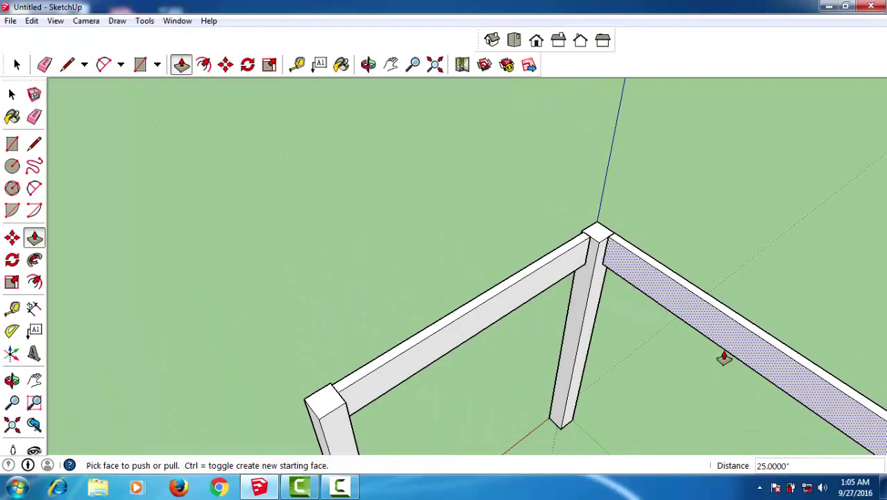
mouse_move(722, 356)
middle_mouse_down()
mouse_move(646, 283)
mouse_move(607, 292)
middle_mouse_up()
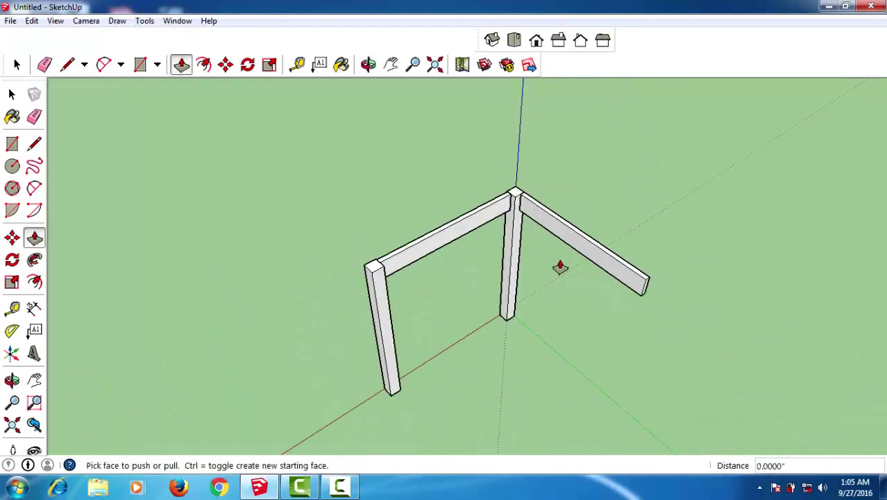
Make the new 25-inch beam its own component
key("space")
left_click(573, 241)
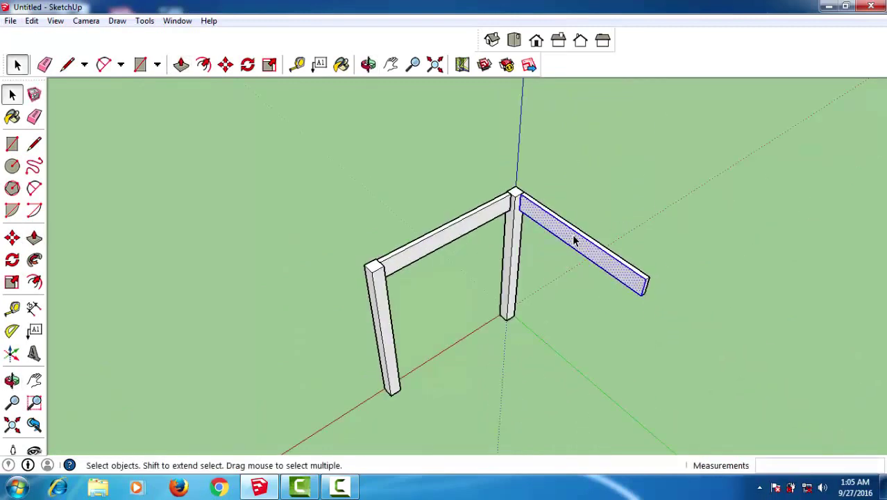
key("g")
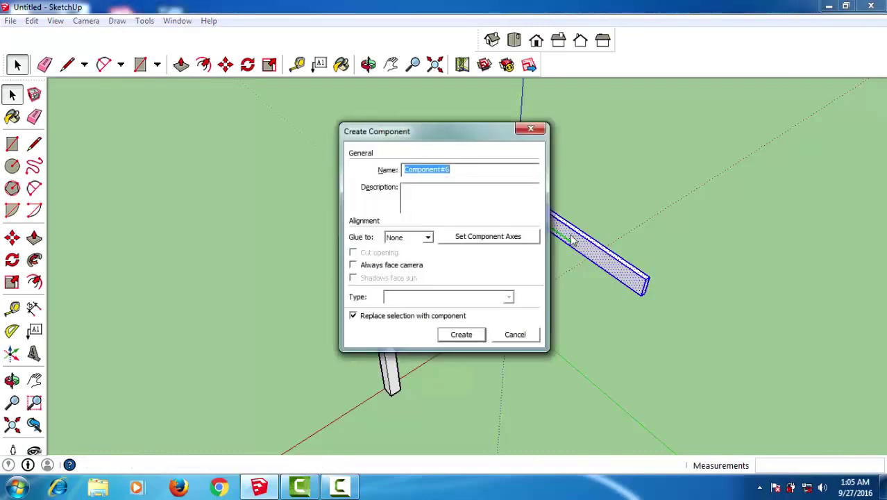
key("Return")
left_click(529, 270)
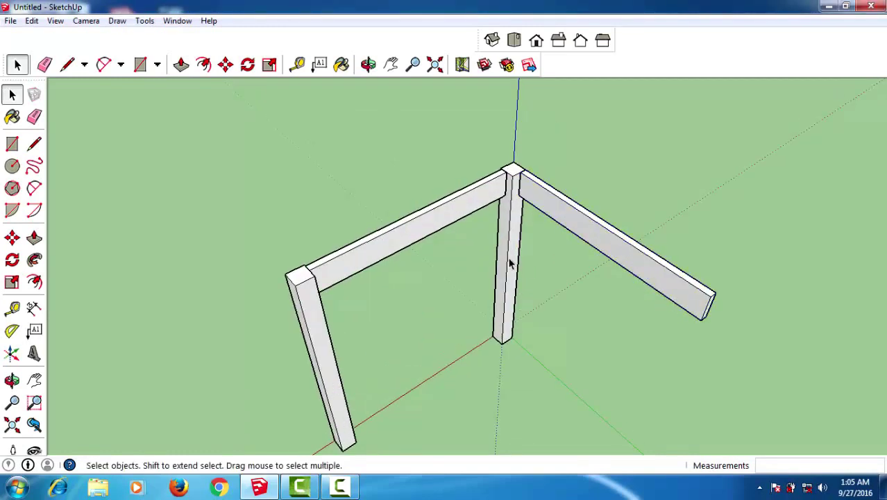
left_click(509, 263)
Copy the corner post to the far end of the second beam
key("m")
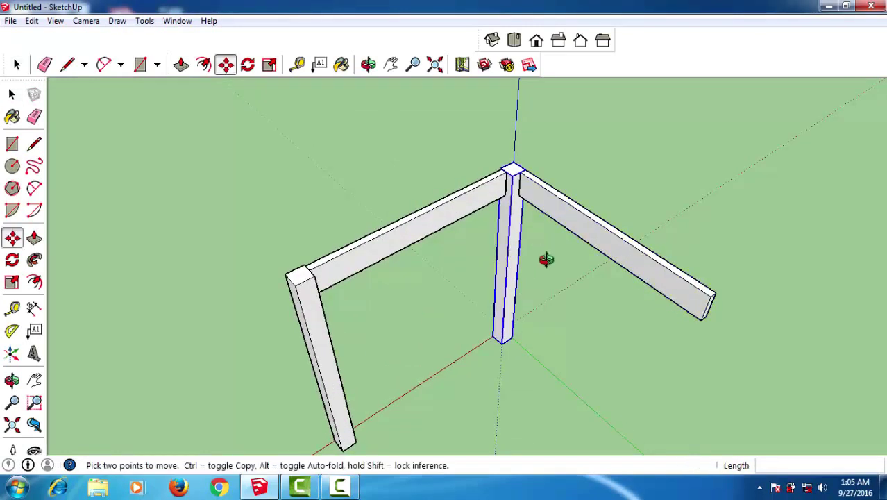
middle_click_drag(551, 287, 557, 283)
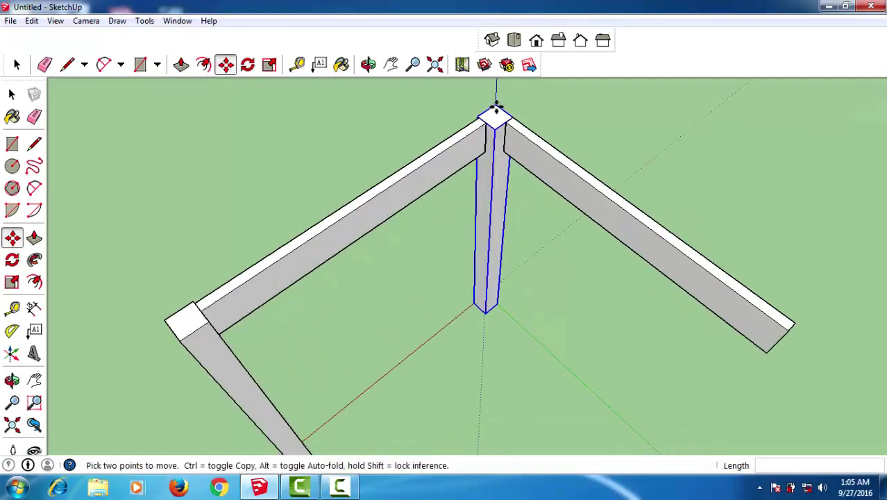
key("ctrl")
left_click(796, 321)
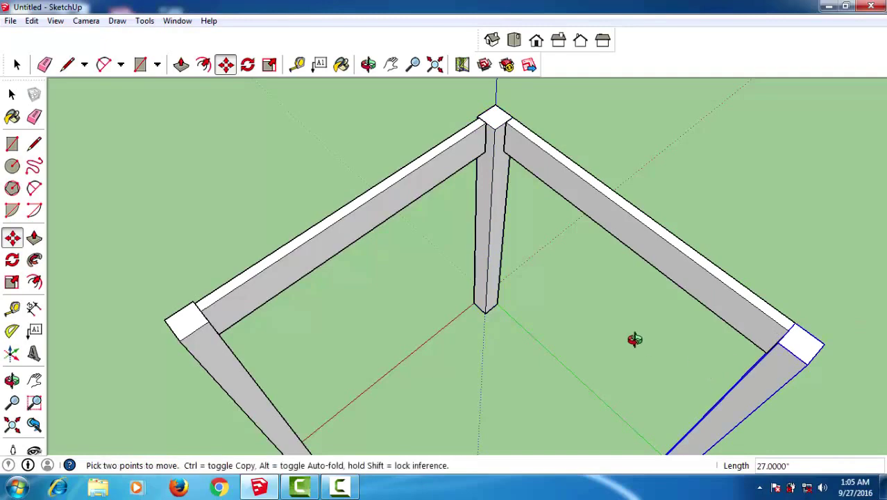
mouse_move(634, 338)
middle_mouse_down()
mouse_move(529, 312)
mouse_move(534, 353)
mouse_move(481, 343)
middle_mouse_up()
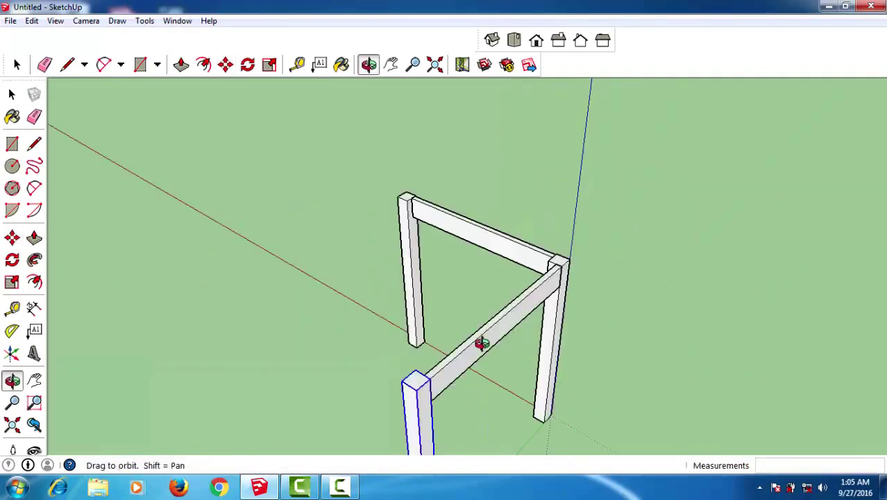
Nudge the new leg 0.2 inches so it sits flush with the beam
key("m")
scroll(437, 372, "up", 1)
scroll(535, 355, "up", 1)
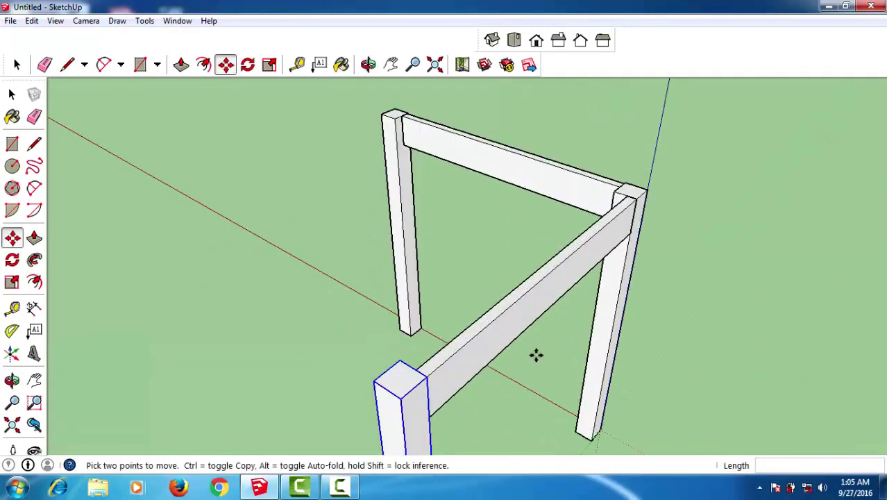
key("space")
left_click(561, 275)
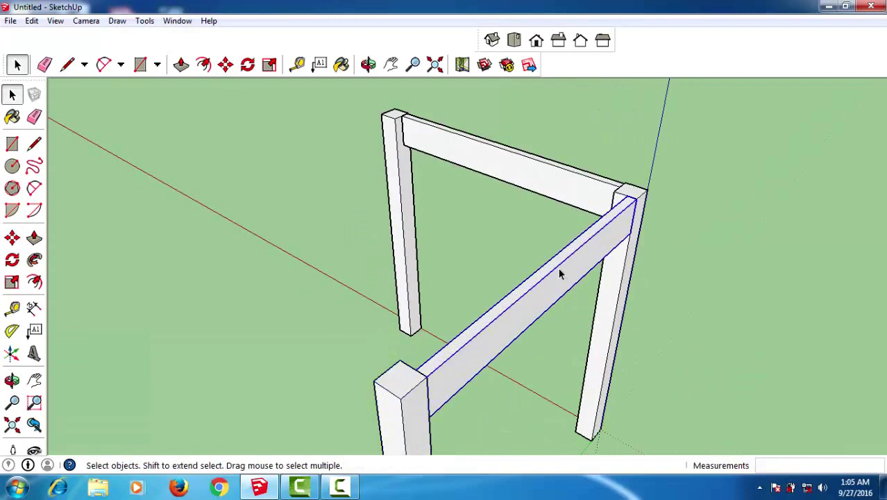
key("m")
middle_click_drag(545, 390, 543, 395)
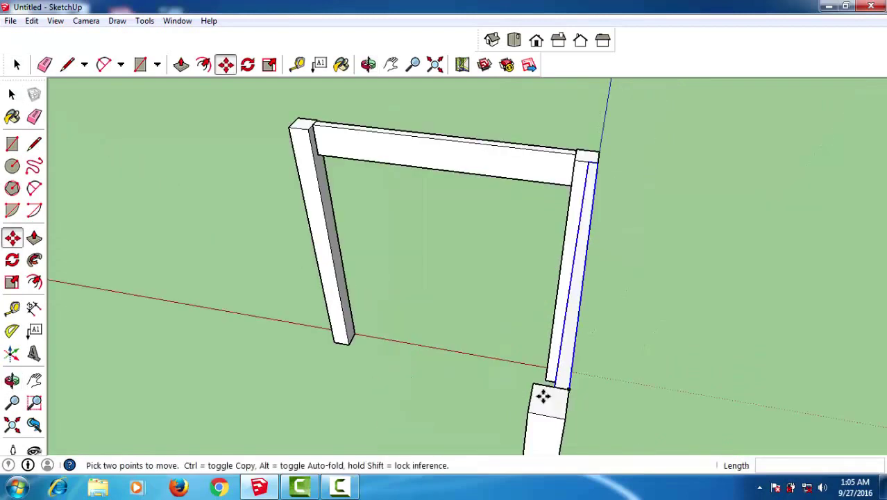
scroll(543, 395, "up", 1)
scroll(560, 391, "up", 1)
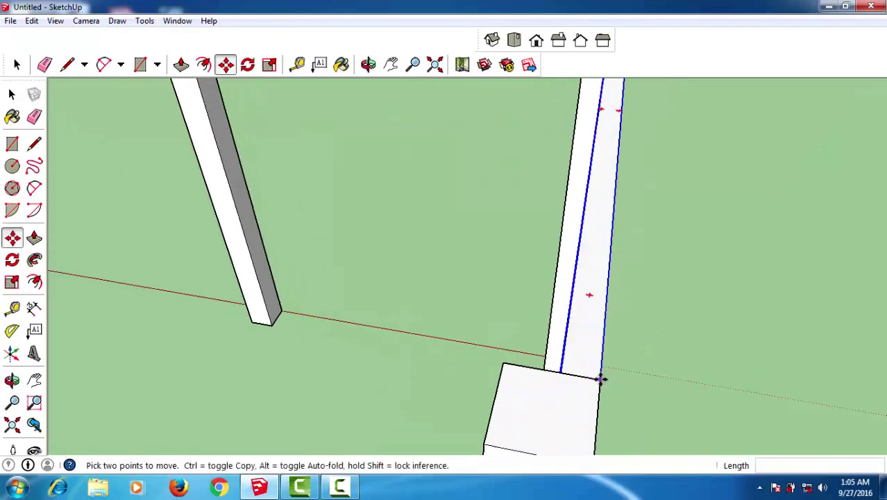
left_click(601, 378)
type(".2")
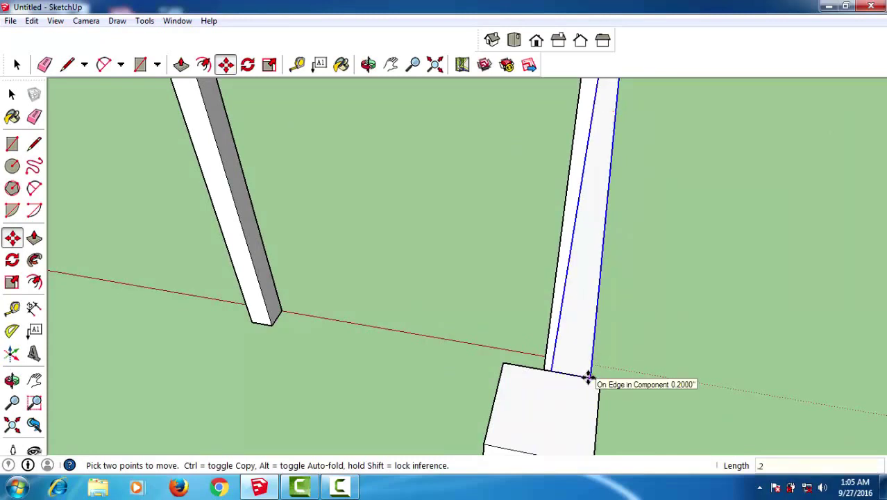
key("Return")
key("space")
Orbit around to inspect the three-post frame from several angles
scroll(671, 323, "down", 2)
scroll(521, 367, "down", 2)
mouse_move(521, 367)
middle_mouse_down()
mouse_move(614, 356)
mouse_move(593, 347)
middle_mouse_up()
left_click(592, 343)
mouse_move(718, 368)
middle_mouse_down()
mouse_move(669, 387)
mouse_move(633, 331)
middle_mouse_up()
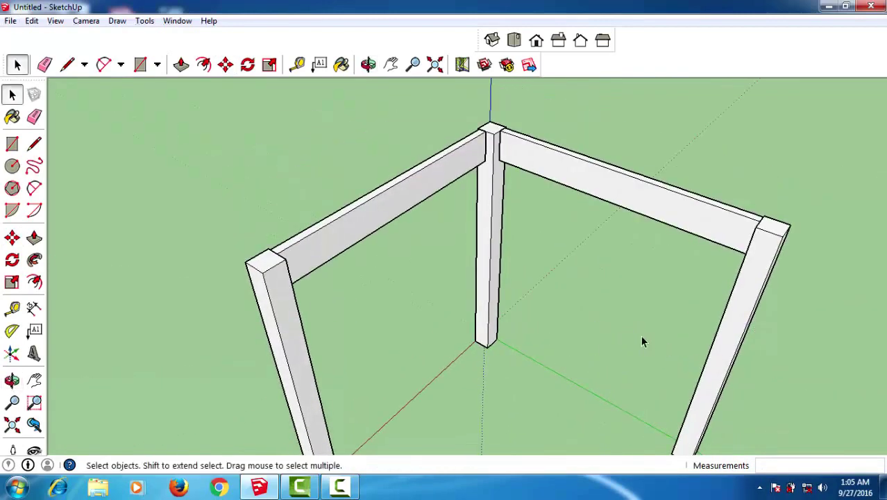
mouse_move(739, 248)
middle_mouse_down()
mouse_move(750, 239)
mouse_move(743, 198)
middle_mouse_up()
scroll(737, 199, "up", 2)
Draw a 3.25 by 0.8 rectangle at the new leg's top corner
scroll(737, 199, "up", 2)
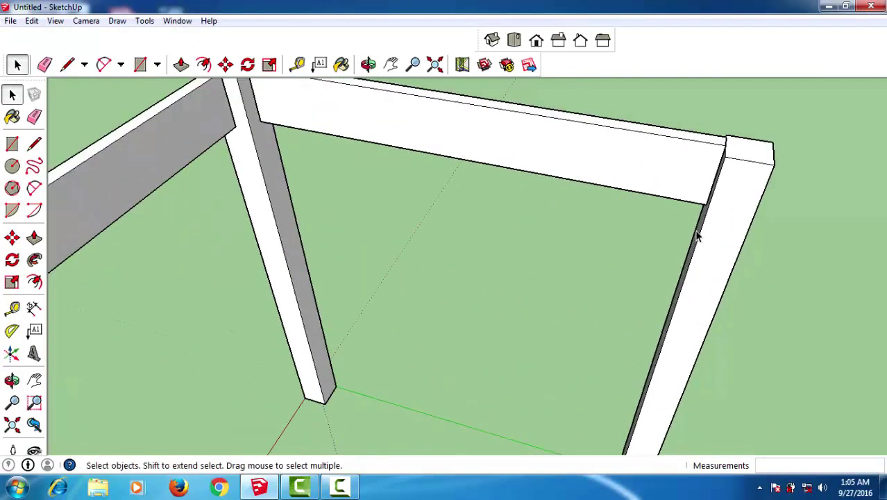
left_click(11, 143)
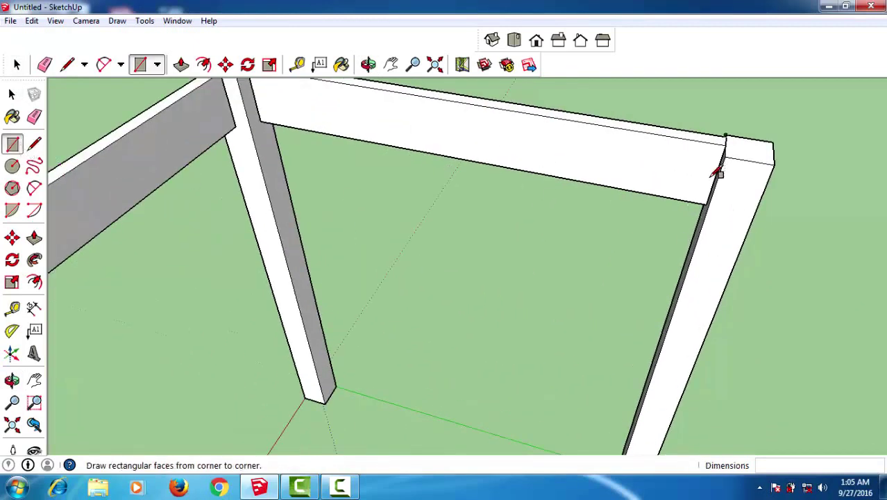
left_click(774, 164)
type("3.25, .8")
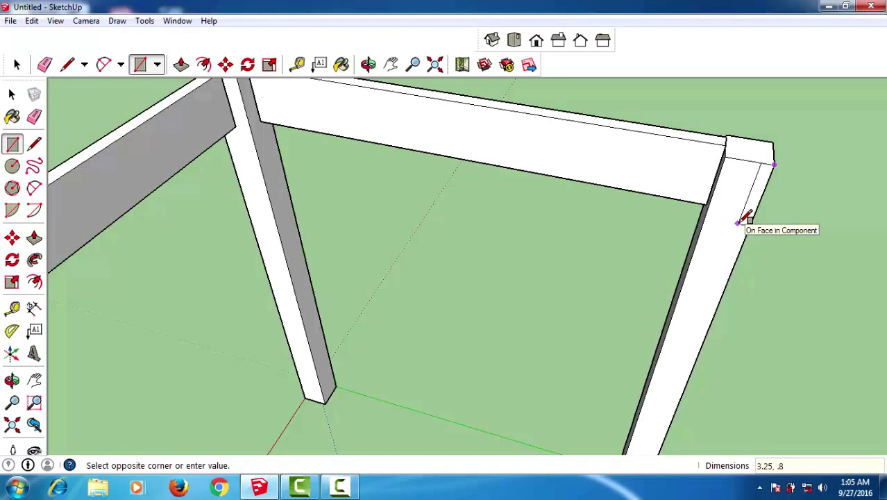
key("Return")
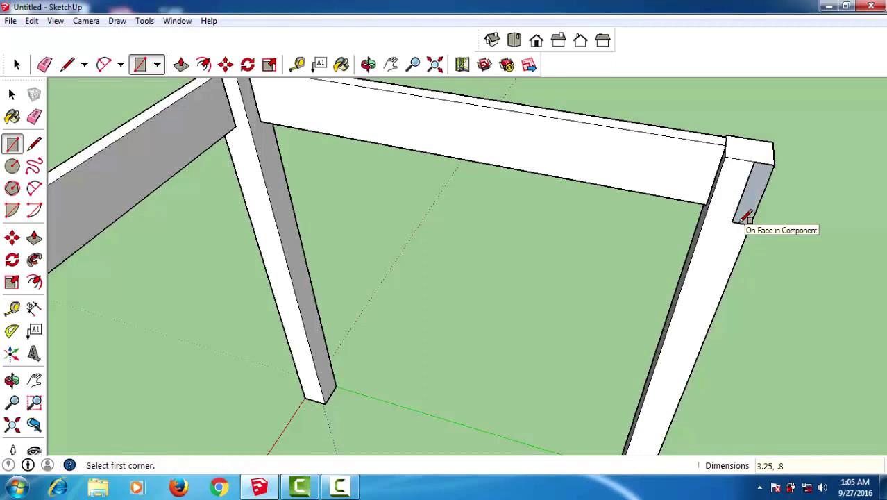
key("space")
Push/Pull the rectangle 25 inches into the third apron rail
key("p")
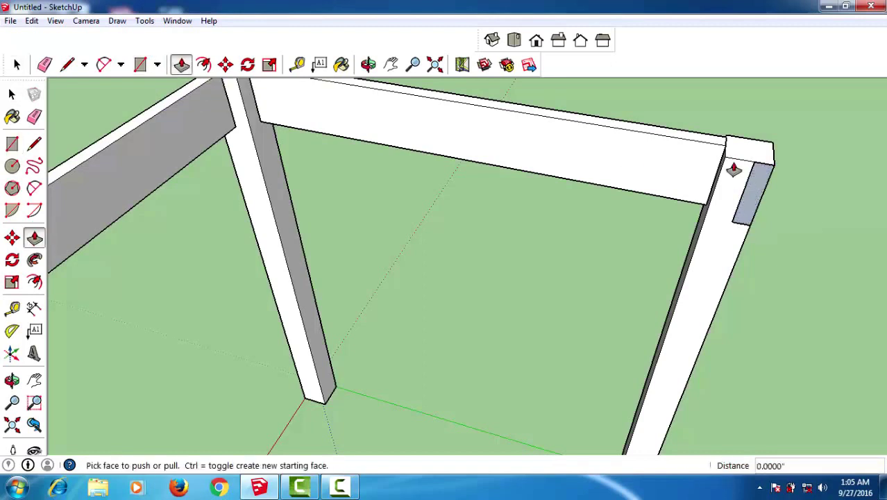
left_click_drag(749, 270, 748, 283)
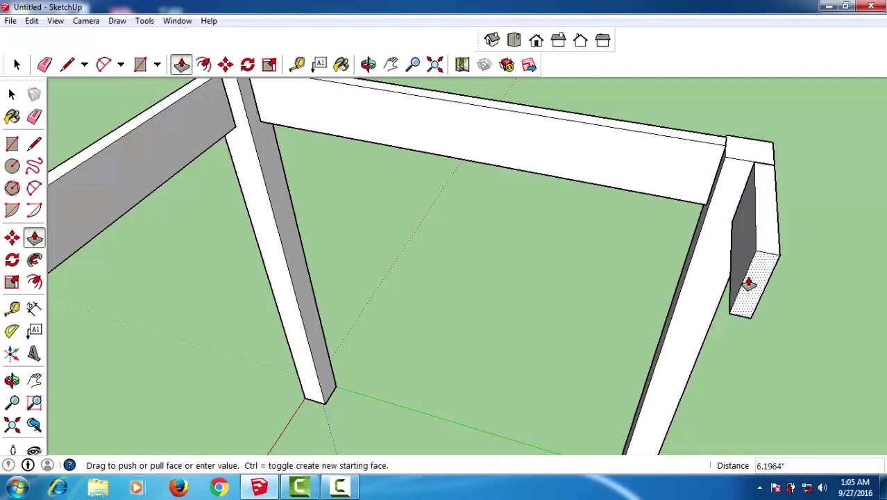
key("Return")
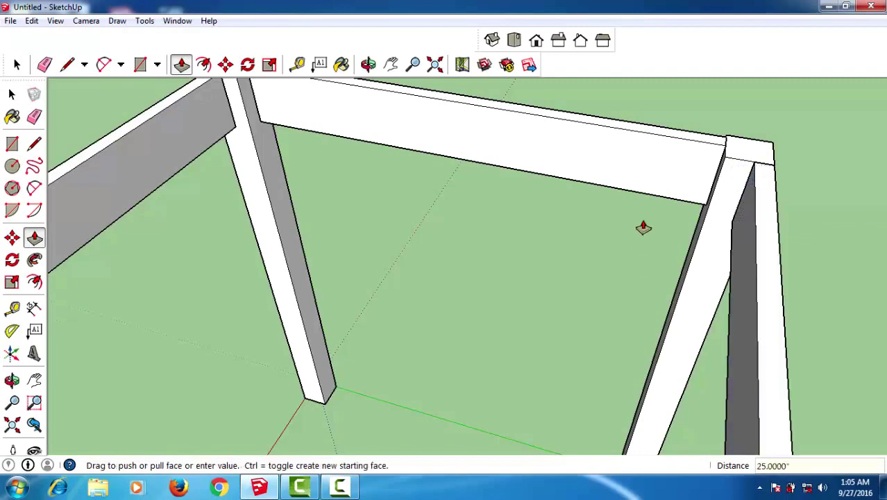
scroll(640, 211, "down", 3)
scroll(642, 210, "down", 2)
scroll(642, 210, "down", 2)
Copy the lower corner leg with Move+Ctrl and place the copy at the right corner
key("space")
middle_click_drag(572, 308, 553, 323)
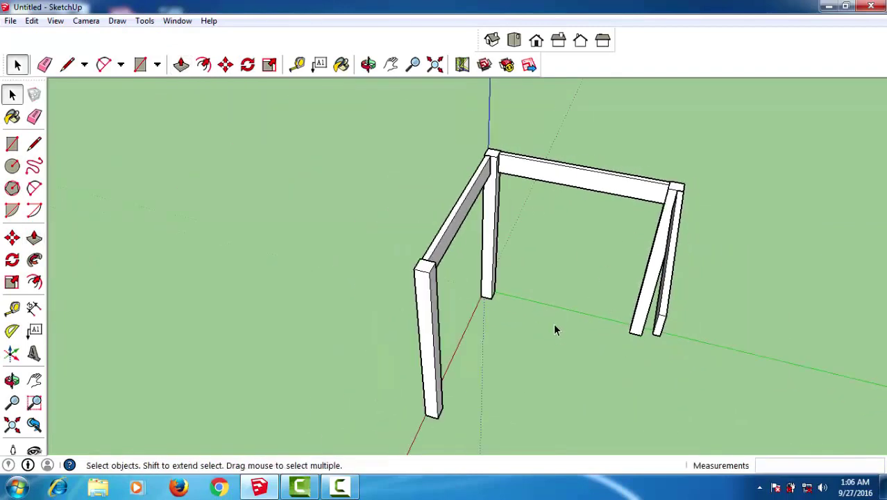
middle_click_drag(619, 341, 545, 314)
scroll(464, 281, "up", 1)
scroll(464, 282, "up", 2)
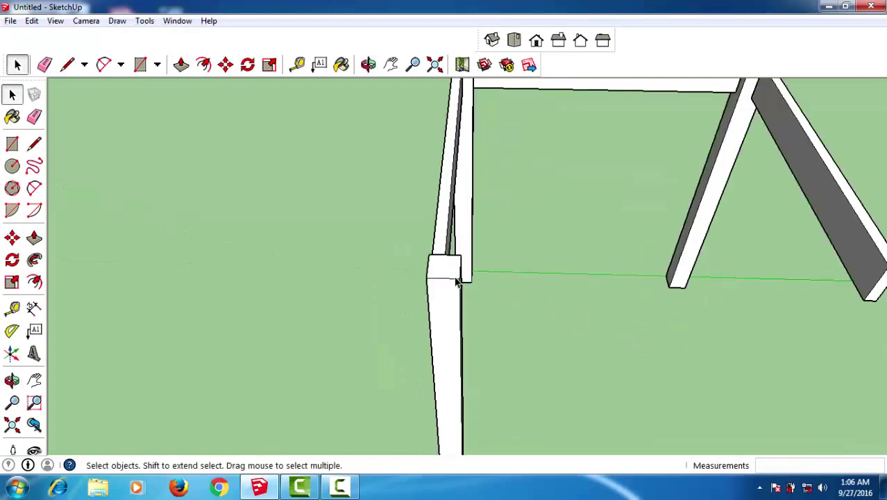
left_click(461, 264)
key("m")
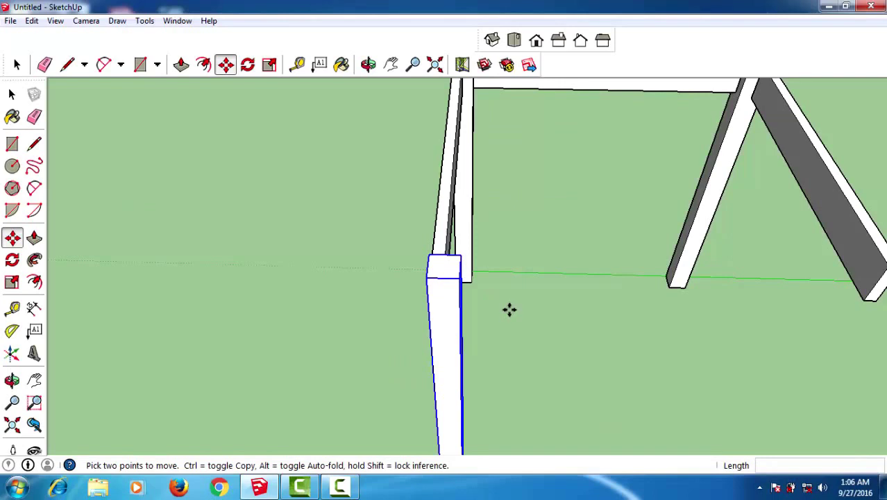
middle_click_drag(426, 294, 280, 252)
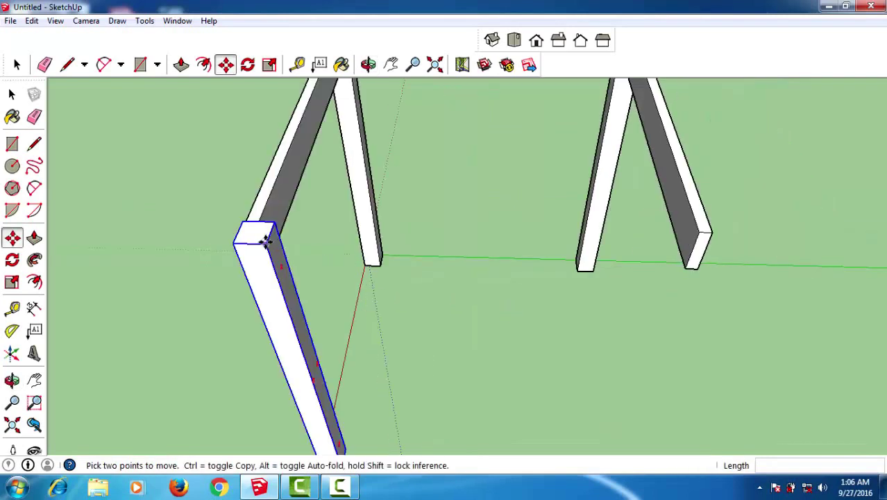
key("ctrl")
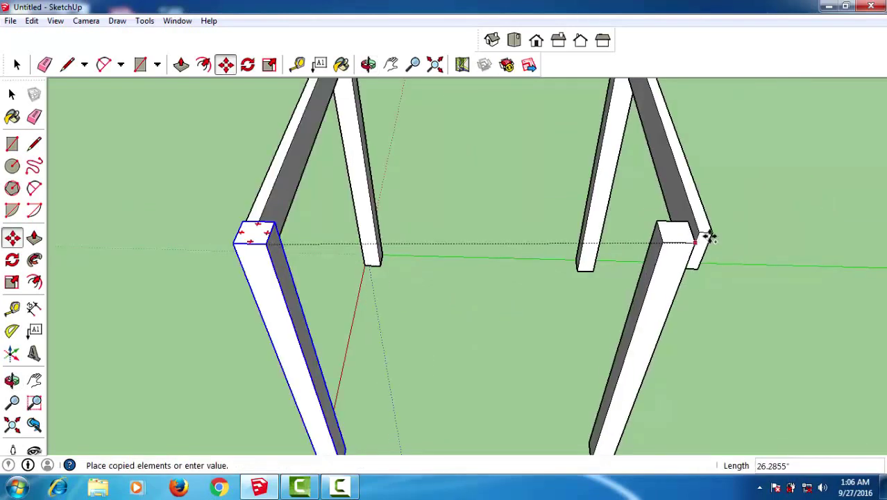
left_click(710, 234)
Deselect the copied post and orbit to bring the top rails and their corner joint into view
key("space")
left_click(599, 300)
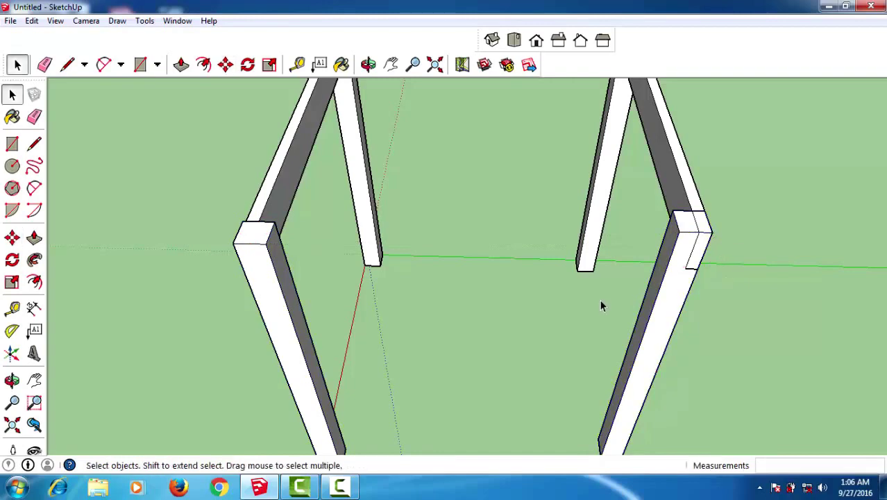
scroll(600, 300, "down", 3)
key("o")
left_click_drag(589, 302, 665, 186)
key("space")
scroll(665, 186, "up", 3)
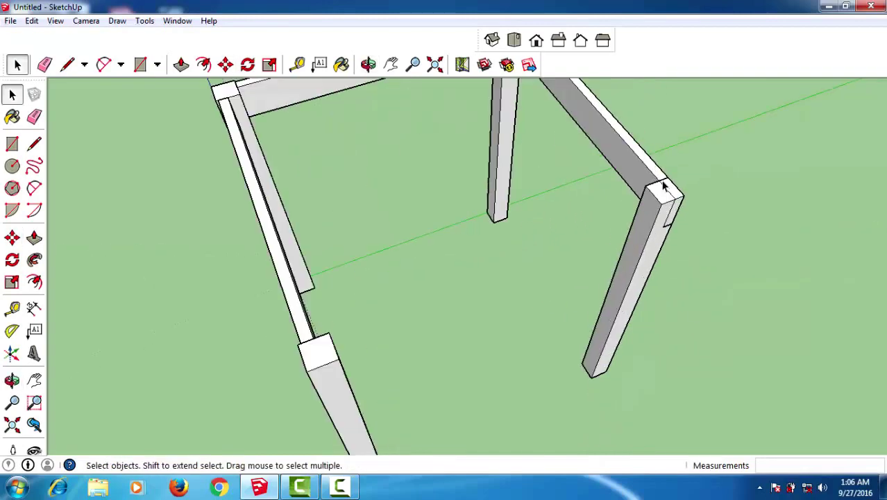
scroll(652, 201, "up", 2)
key("o")
left_click_drag(594, 223, 518, 265)
key("space")
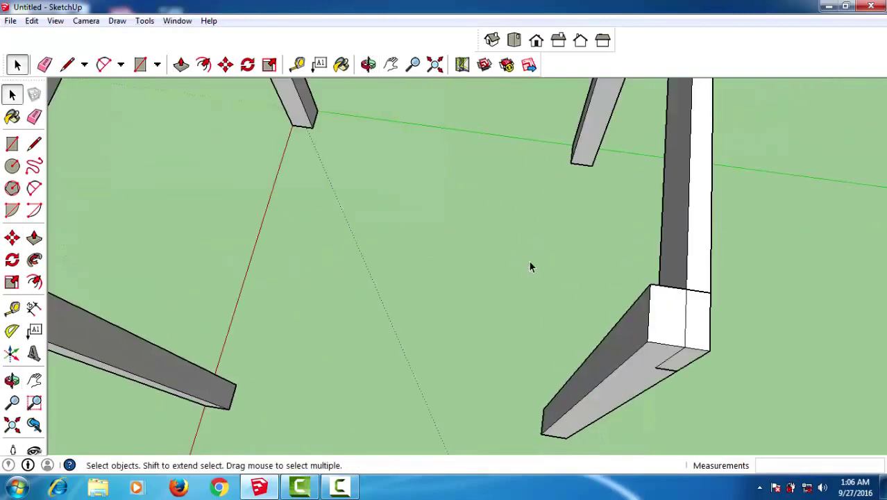
scroll(594, 182, "down", 3)
key("o")
left_click_drag(594, 182, 491, 370)
key("space")
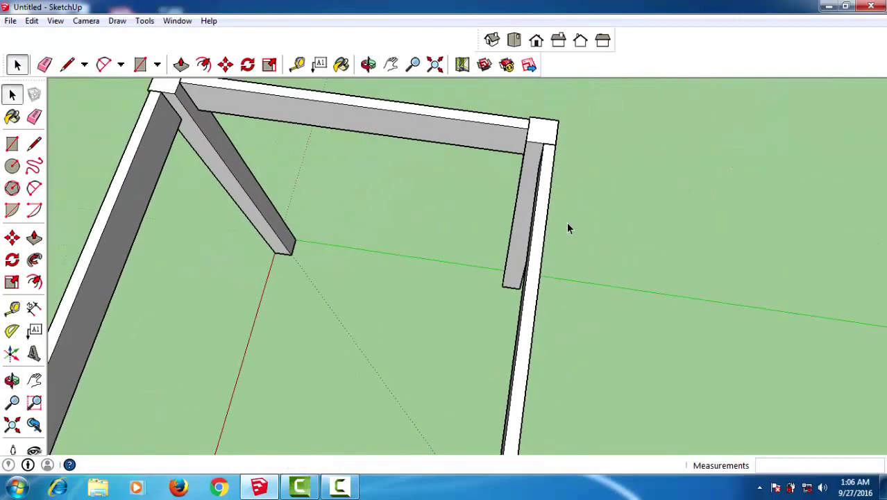
scroll(566, 222, "up", 3)
Move the rail face 0.2 inches so it sits flush against its leg
left_click(522, 208)
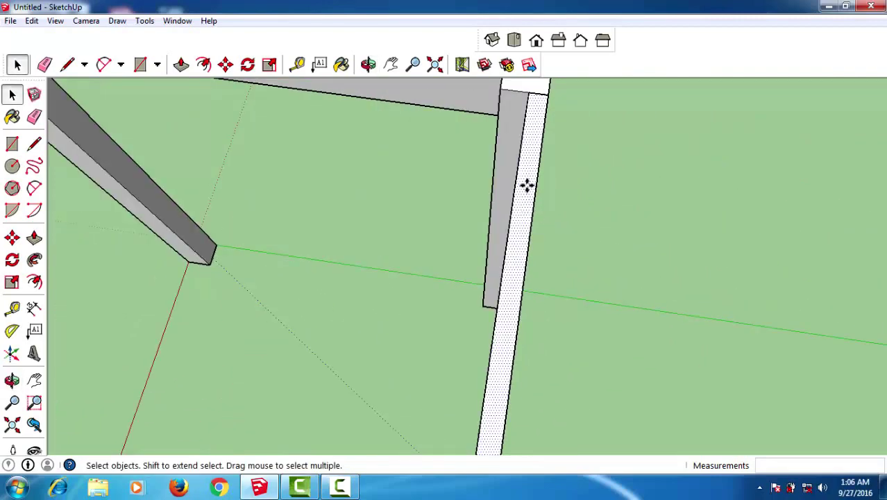
key("m")
middle_click_drag(582, 178, 587, 247)
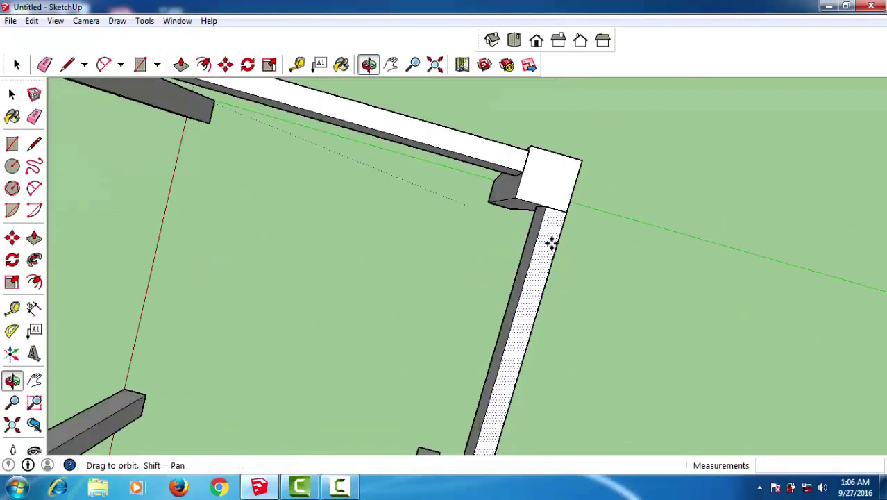
scroll(595, 238, "up", 2)
left_click(594, 233)
type(".2")
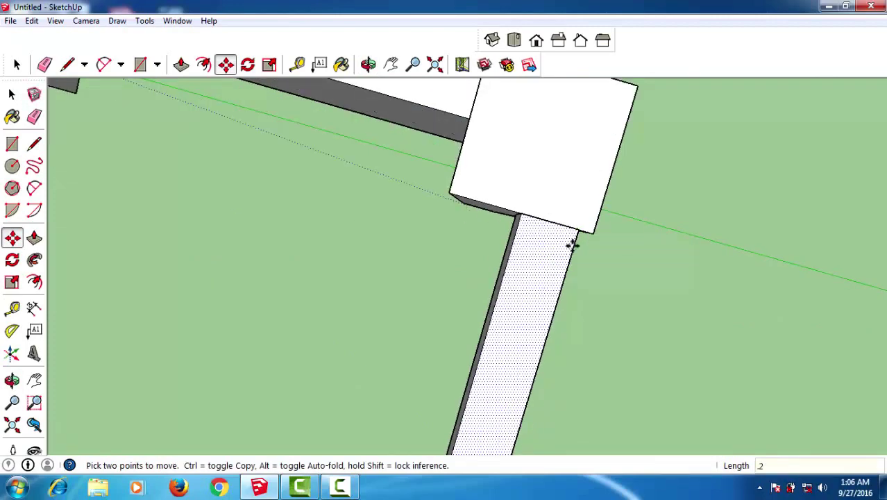
middle_click_drag(572, 241, 552, 161)
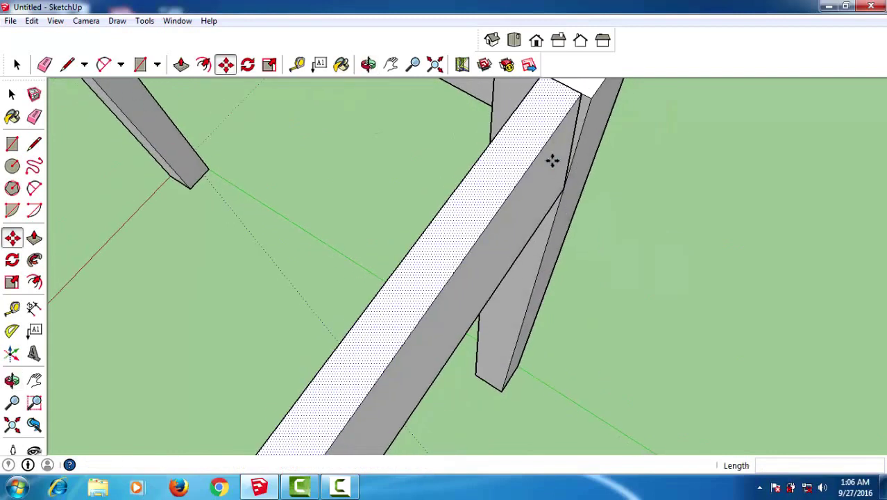
left_click(552, 163)
key("space")
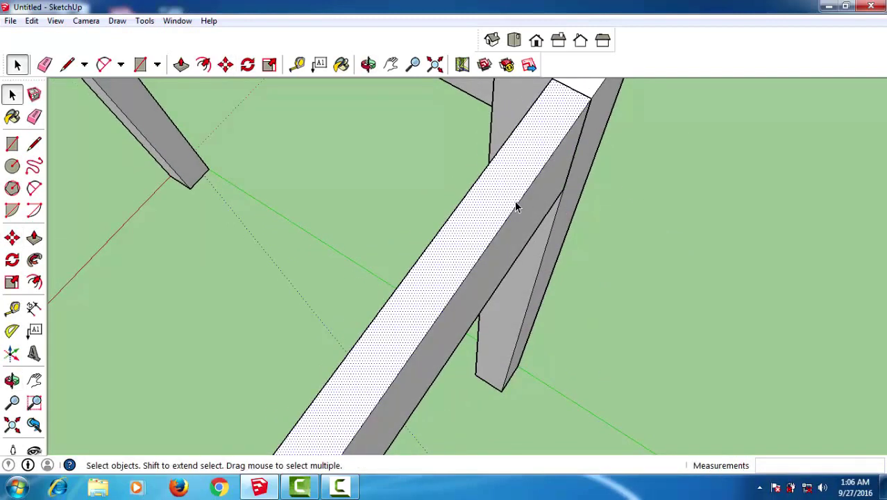
Select all of the rail's faces and edges and turn them into a new component via Edit > Make Component
triple_click(516, 206)
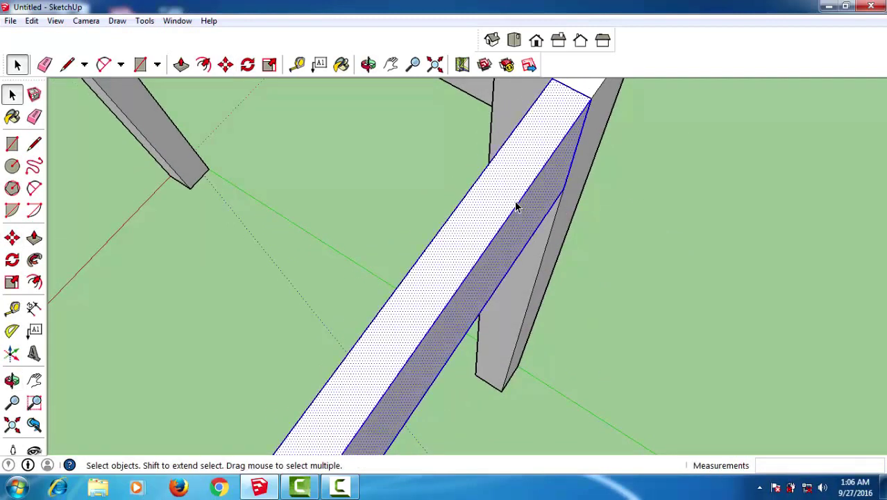
left_click(40, 25)
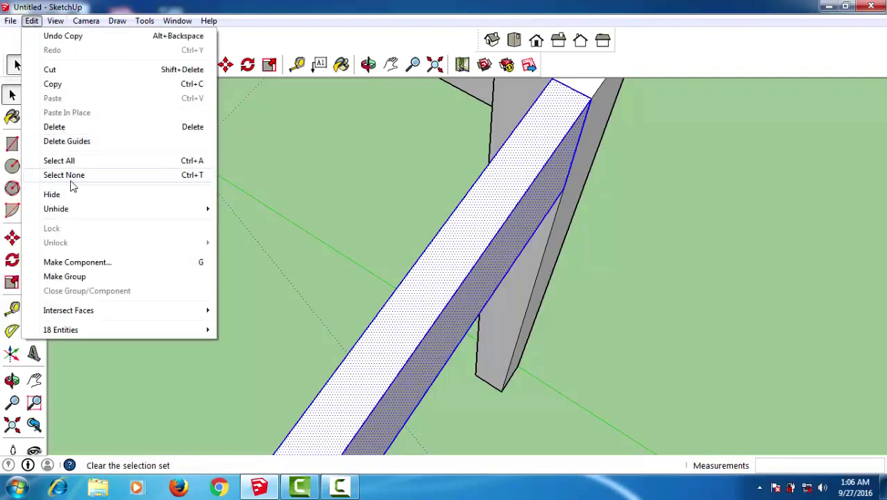
left_click(67, 265)
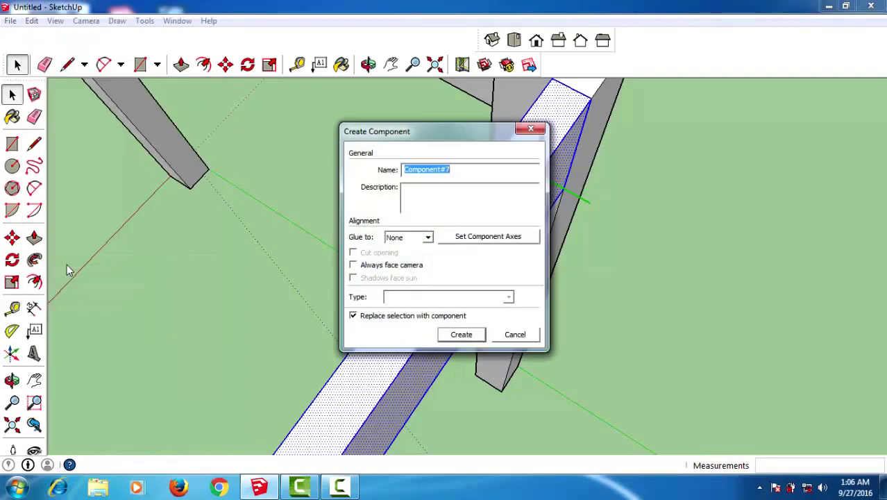
key("Return")
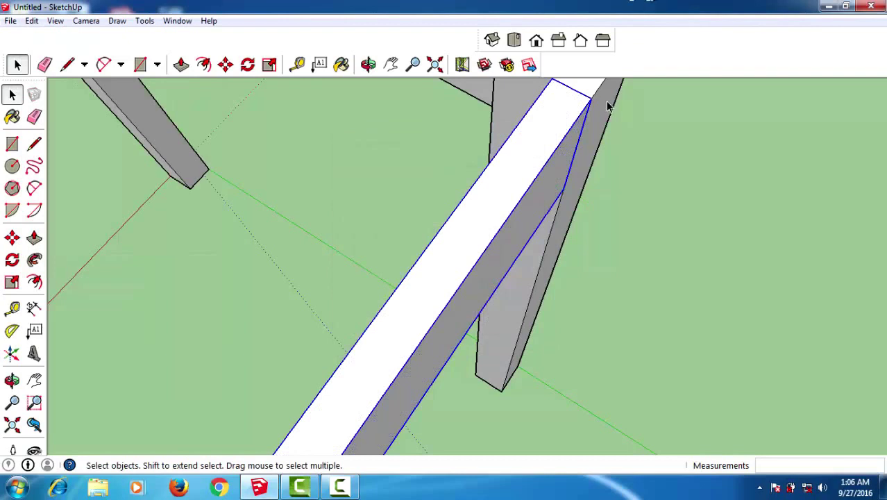
Move the rail component 0.2 inches to line it up with its corner post
key("m")
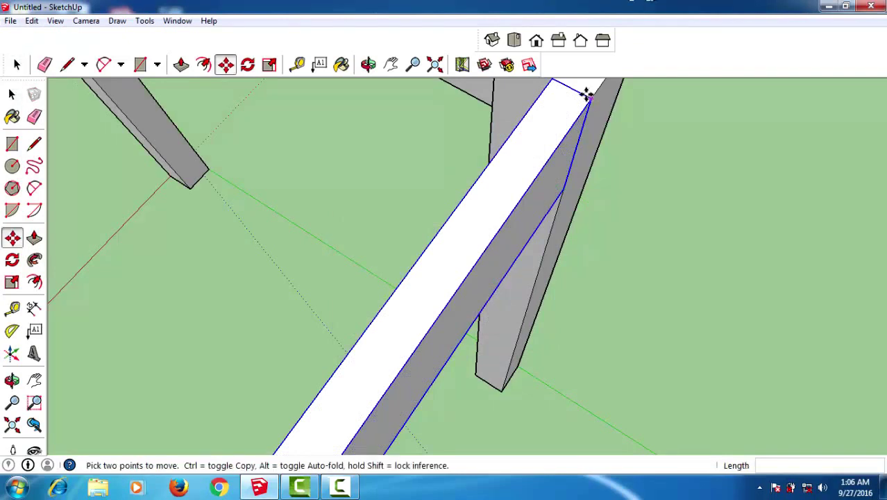
left_click(588, 98)
type(".2")
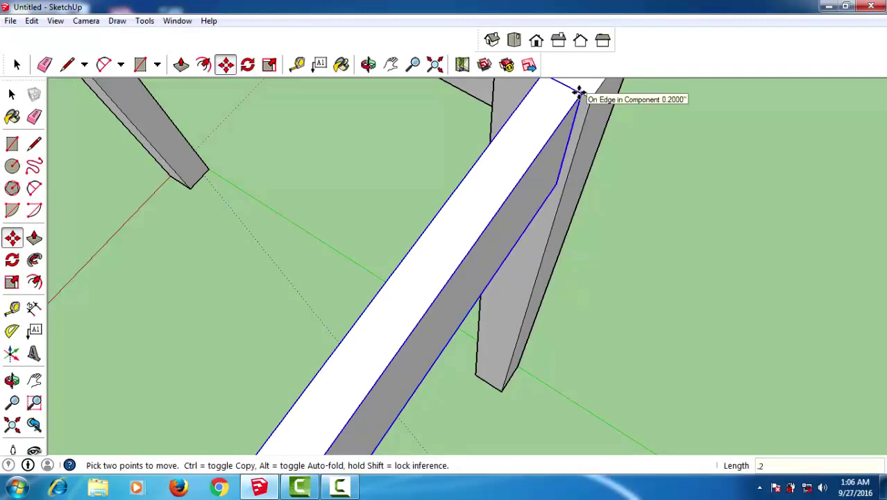
key("Return")
key("space")
Orbit and zoom to check the whole frame and the leg-rail corner
scroll(578, 201, "down", 3)
scroll(580, 205, "down", 3)
scroll(581, 207, "down", 3)
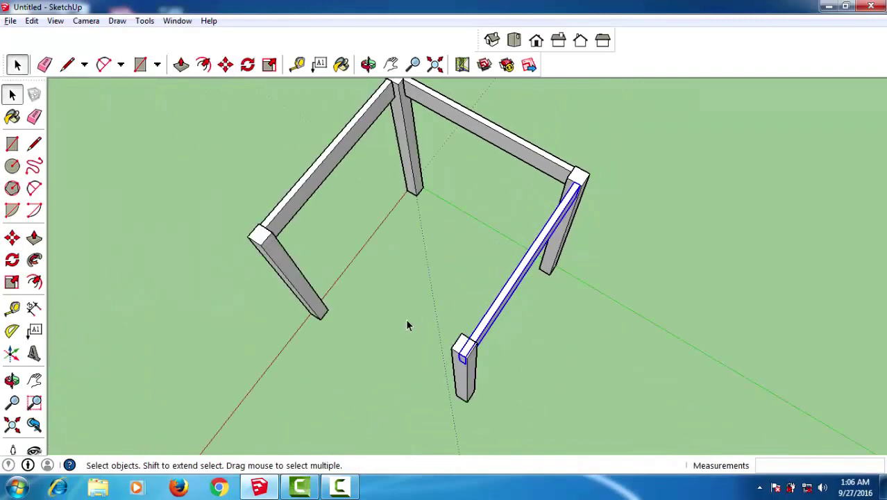
mouse_move(408, 323)
middle_mouse_down()
mouse_move(630, 320)
mouse_move(628, 279)
middle_mouse_up()
scroll(628, 279, "up", 3)
scroll(628, 279, "up", 1)
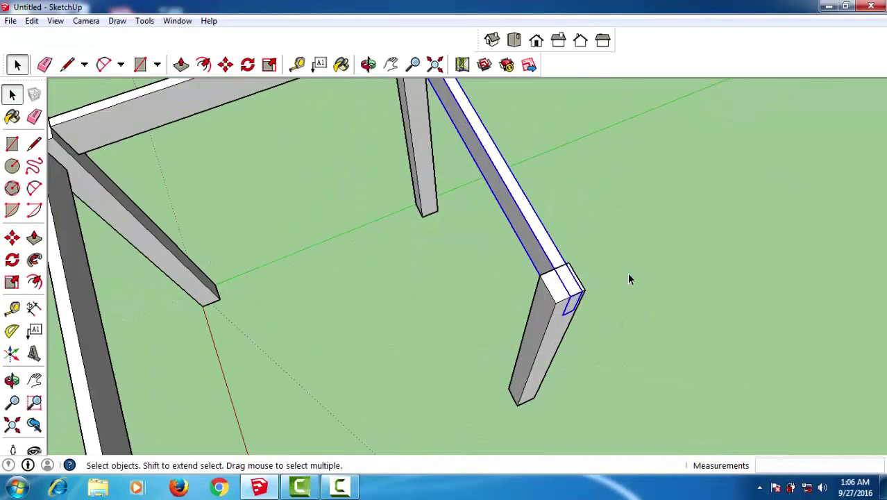
scroll(569, 295, "up", 1)
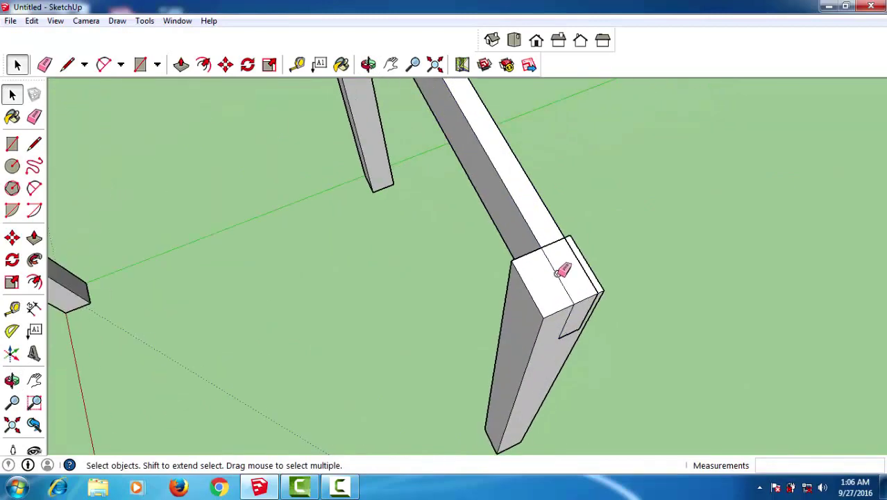
key("e")
mouse_move(657, 241)
middle_mouse_down()
mouse_move(697, 170)
mouse_move(624, 270)
mouse_move(590, 242)
mouse_move(596, 236)
middle_mouse_up()
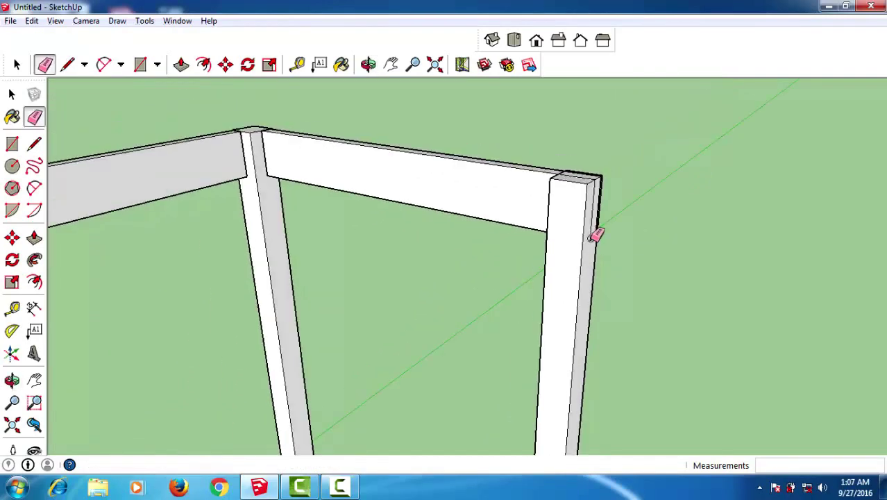
scroll(596, 236, "down", 2)
scroll(569, 264, "down", 2)
middle_click_drag(558, 277, 568, 258)
scroll(602, 213, "up", 3)
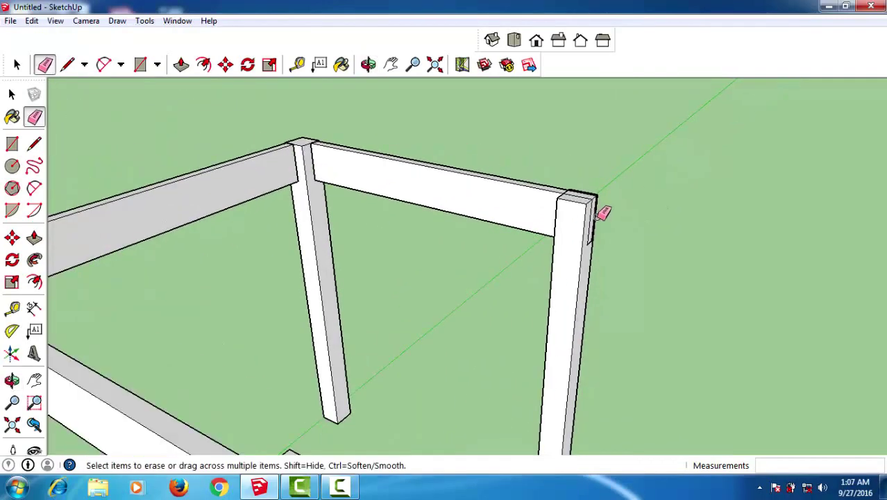
mouse_move(602, 213)
middle_mouse_down()
mouse_move(607, 233)
mouse_move(614, 213)
middle_mouse_up()
scroll(614, 213, "up", 2)
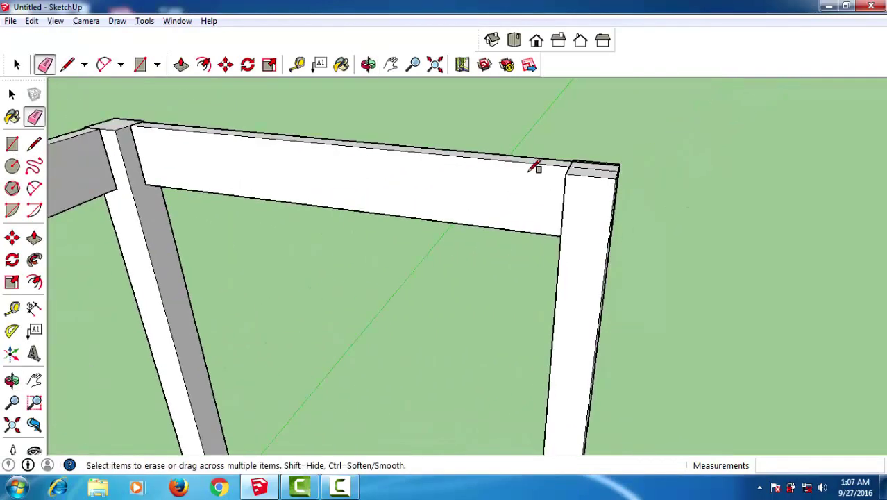
key("r")
scroll(601, 162, "up", 1)
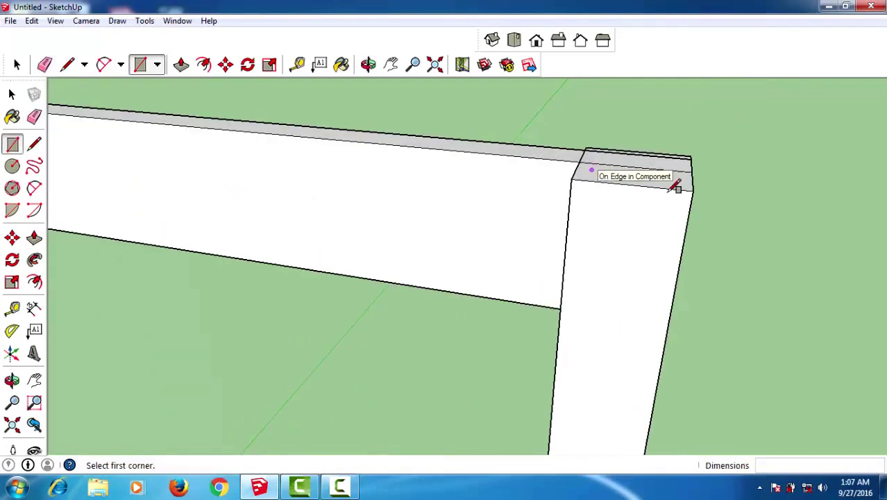
left_click(692, 189)
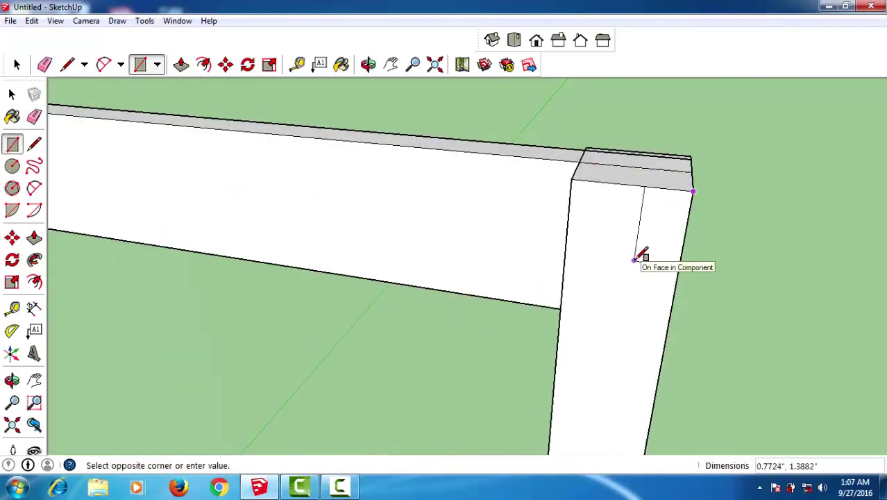
type("3.25, .8")
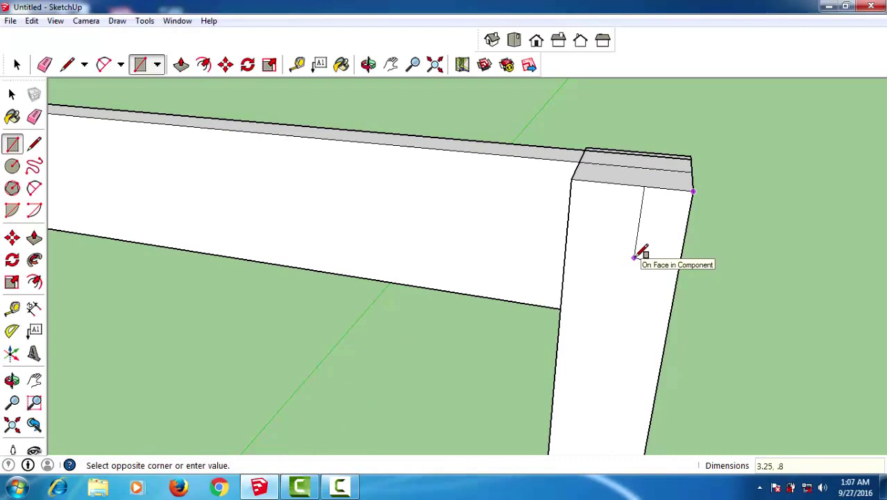
key("Return")
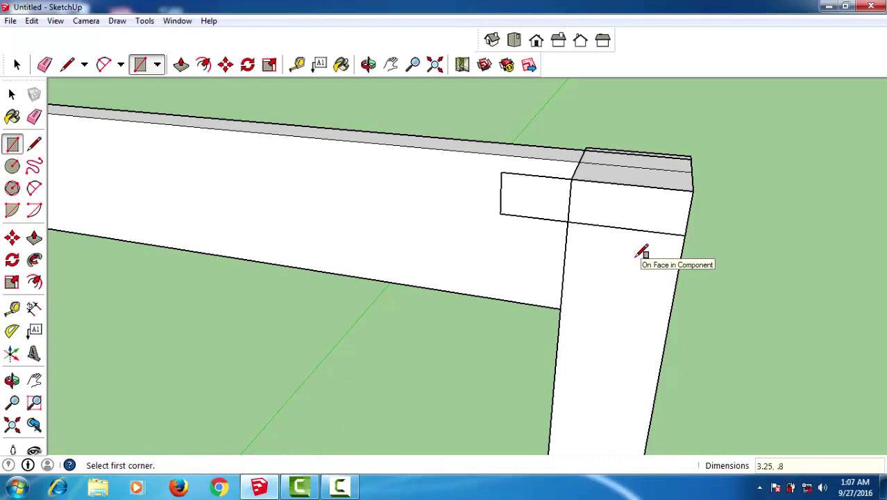
key("ctrl+z")
left_click(692, 190)
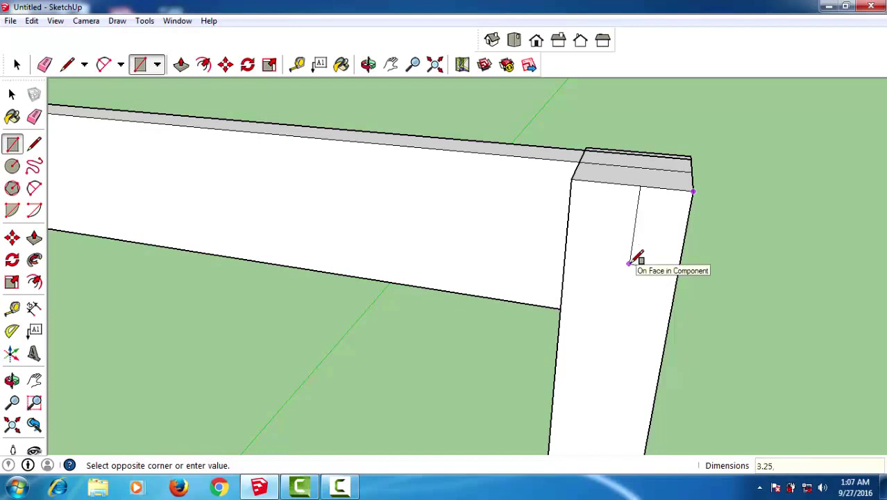
type(".8")
key("Return")
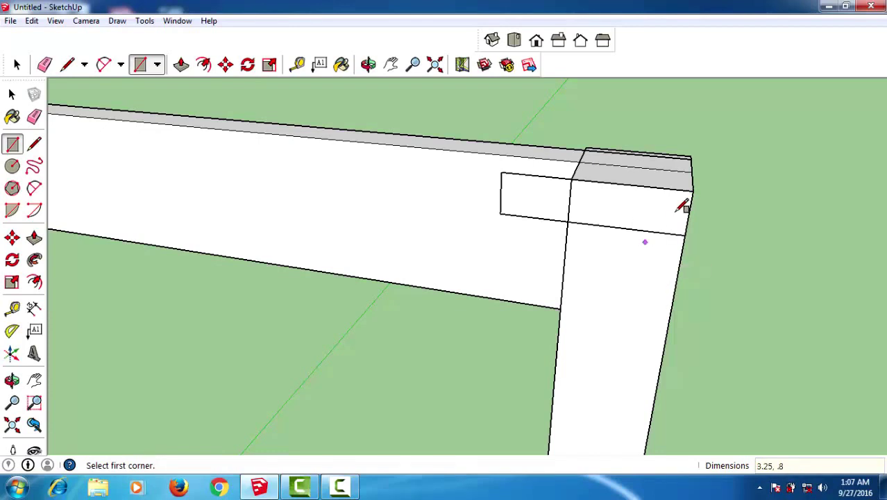
key("ctrl+z")
key("space")
mouse_move(657, 289)
middle_mouse_down()
mouse_move(691, 311)
mouse_move(576, 294)
mouse_move(581, 383)
mouse_move(511, 406)
middle_mouse_up()
key("alt")
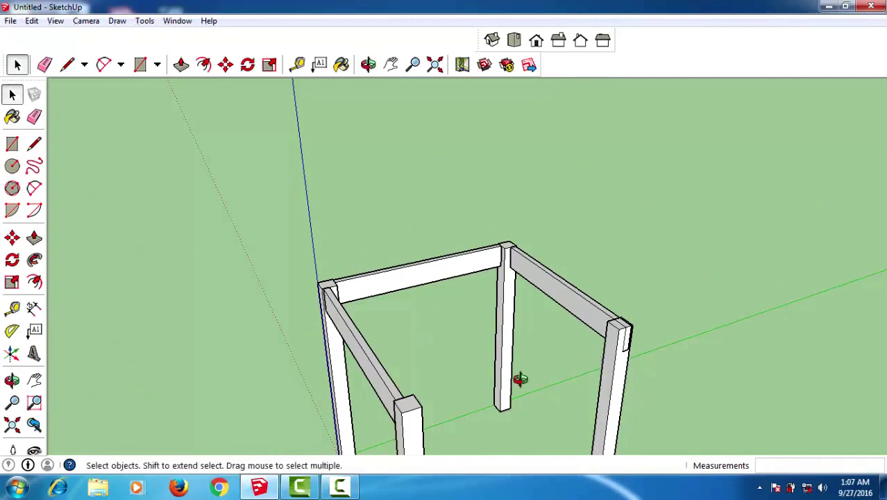
Make a copy of the left side rail with Move+Ctrl, dropping it against the front rail
mouse_move(517, 376)
middle_mouse_down()
mouse_move(633, 397)
mouse_move(357, 339)
middle_mouse_up()
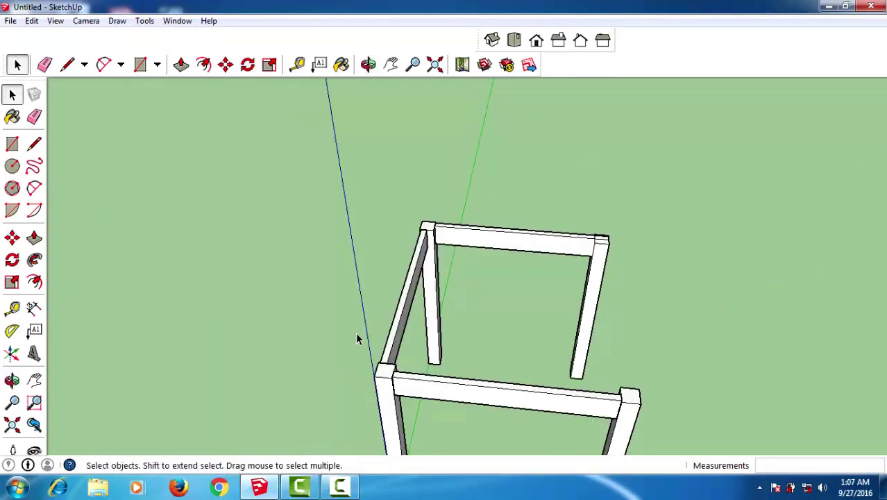
scroll(355, 332, "up", 2)
key("m")
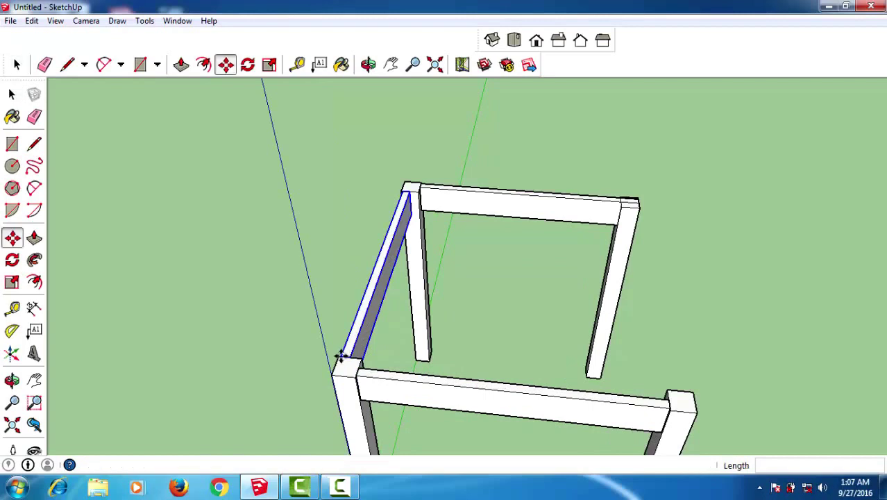
left_click(340, 357)
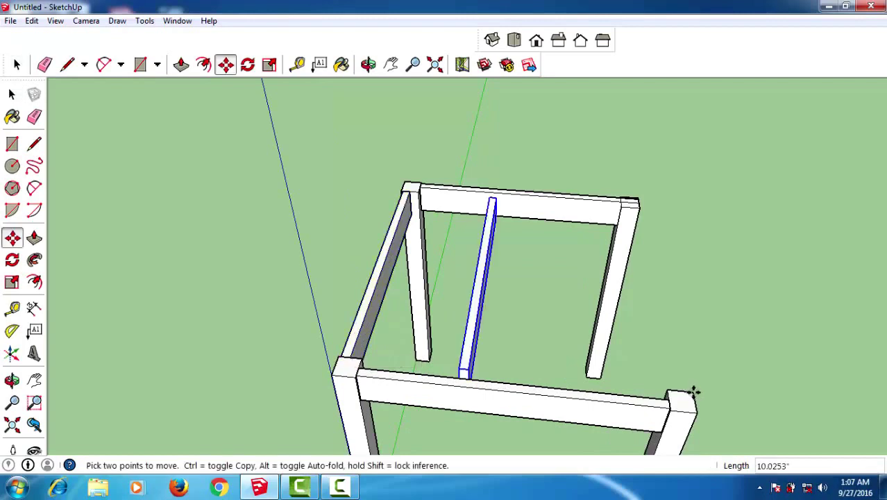
left_click(458, 375)
scroll(458, 374, "up", 2)
key("space")
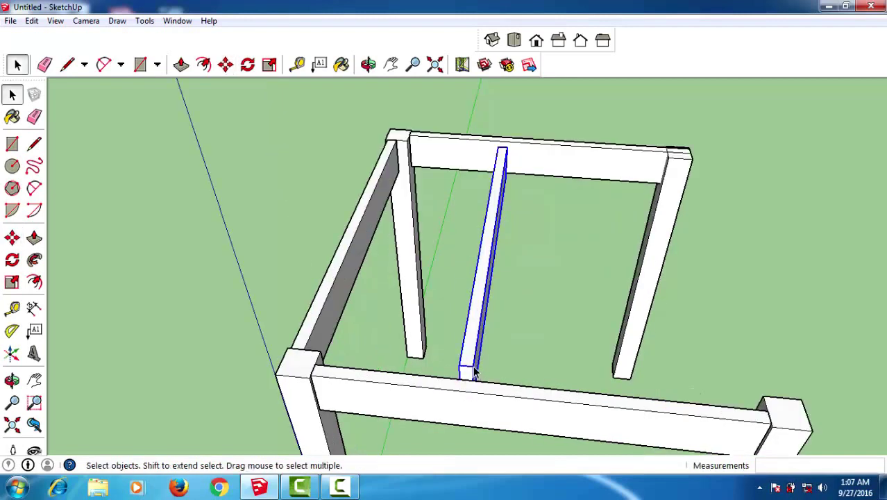
Reposition the rail copy along the open right side between the corner posts
key("m")
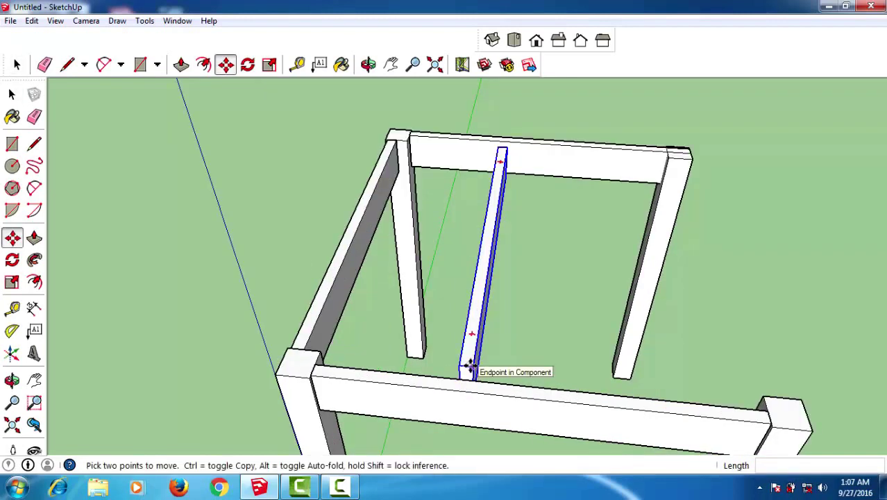
left_click(467, 368)
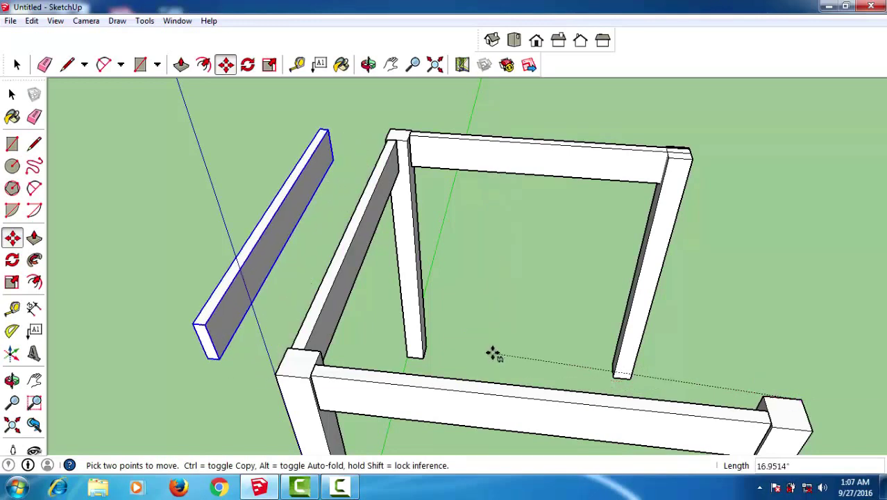
key("Escape")
left_click(474, 368)
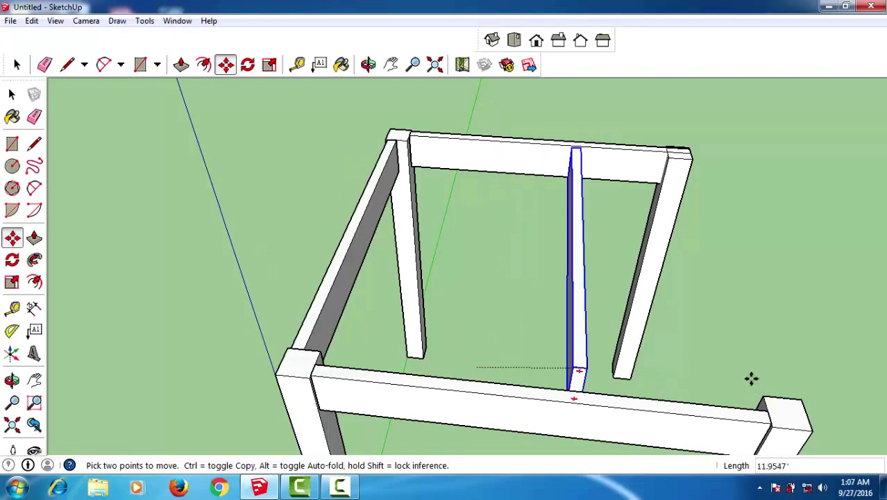
left_click(798, 401)
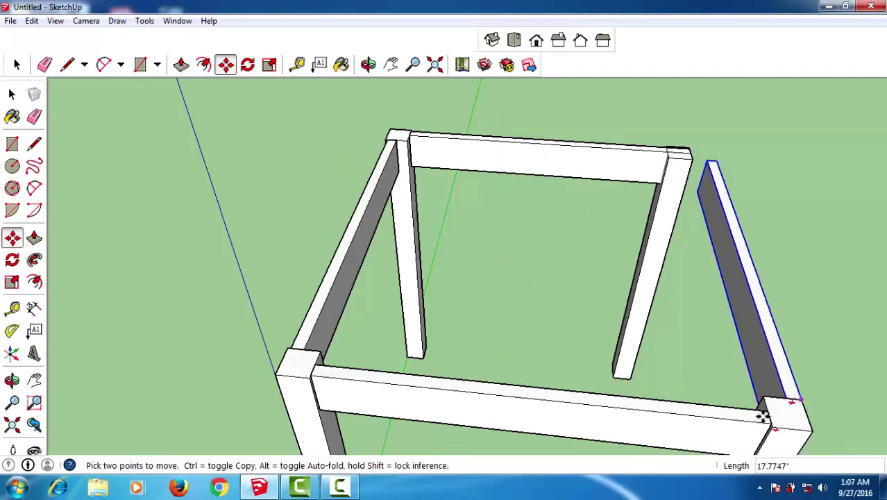
middle_click_drag(508, 370, 508, 370)
scroll(508, 370, "down", 3)
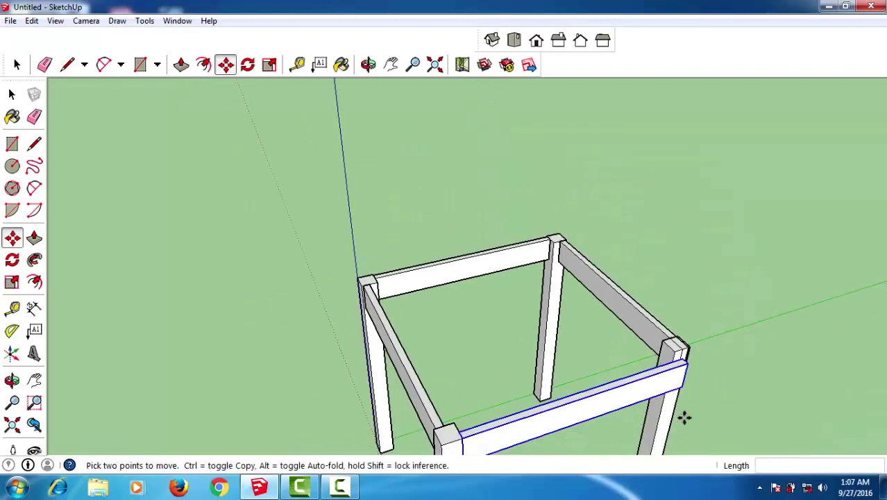
mouse_move(683, 416)
middle_mouse_down()
mouse_move(555, 382)
mouse_move(607, 382)
middle_mouse_up()
Shift the front-right corner post so it snaps flush with the rail's edge
key("space")
scroll(609, 392, "up", 3)
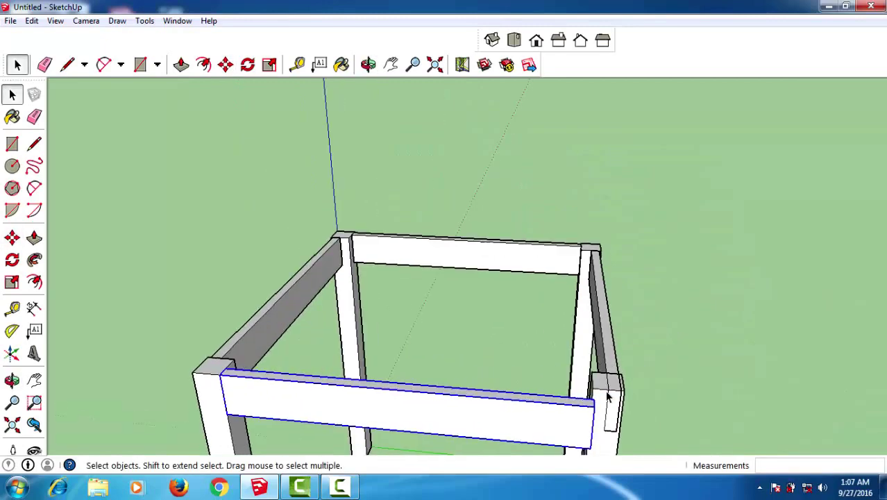
left_click(602, 374)
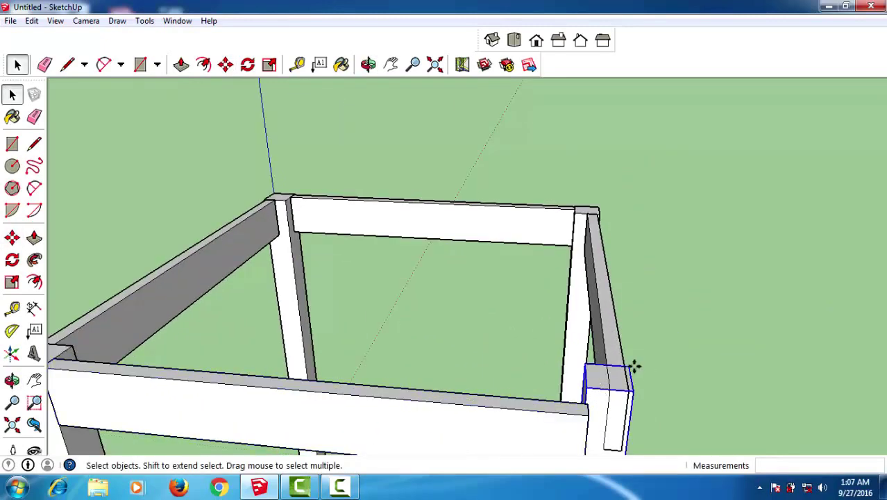
key("m")
left_click(626, 370)
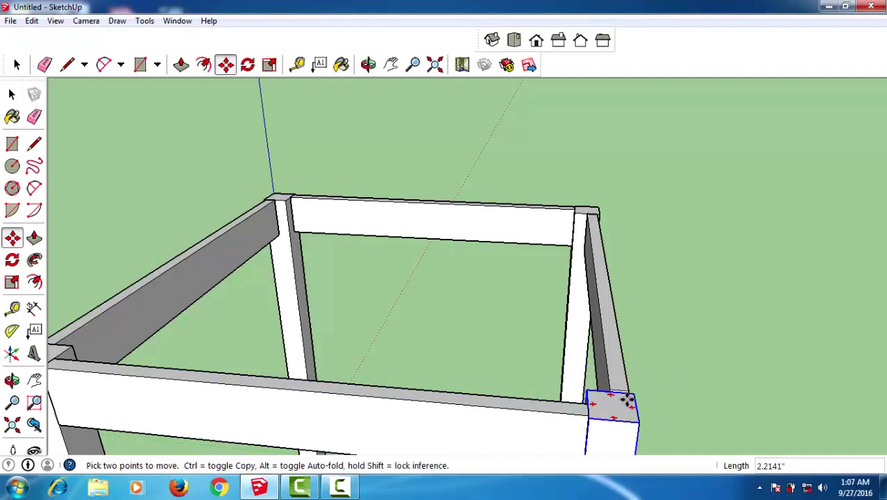
key("o")
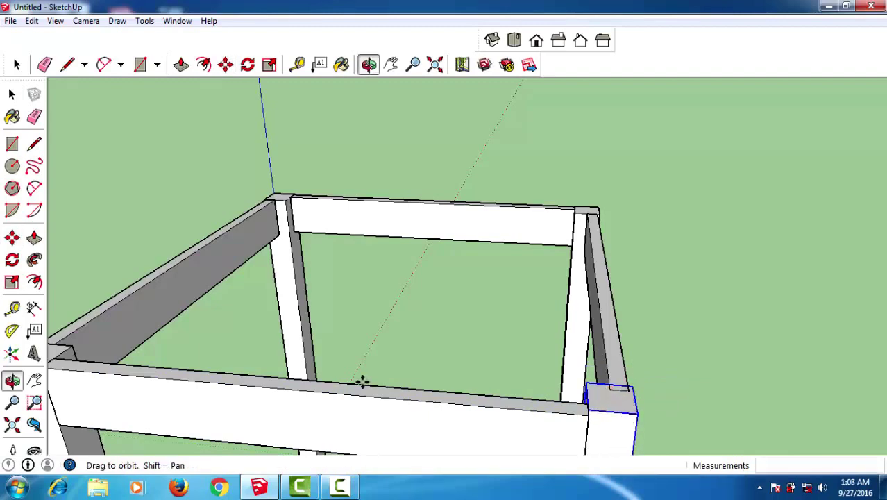
left_click_drag(366, 379, 369, 372)
middle_click_drag(368, 372, 368, 366)
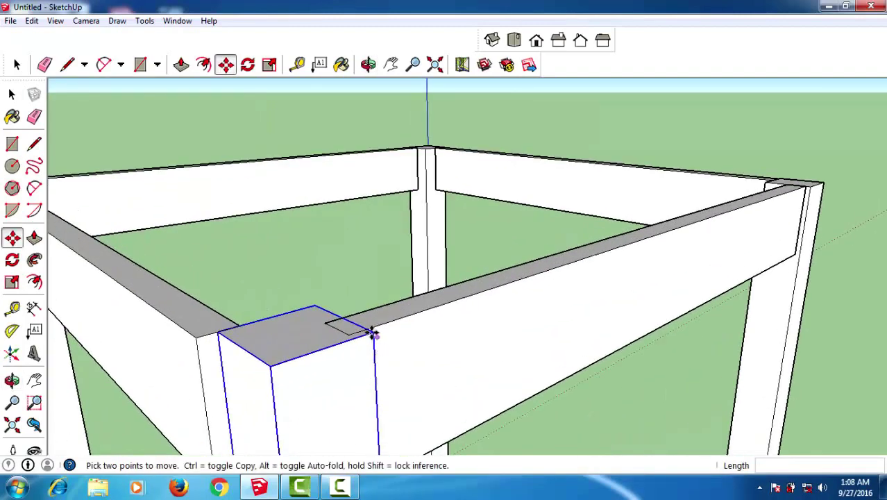
left_click(362, 336)
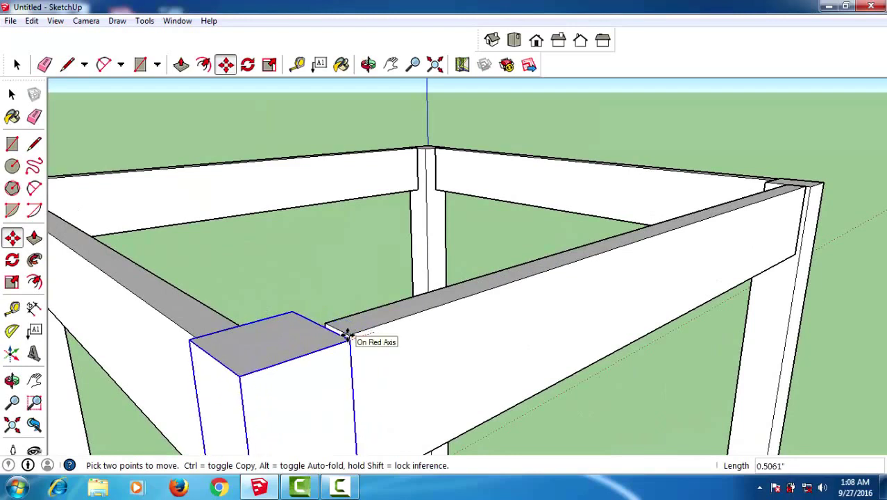
middle_click_drag(377, 367, 581, 447)
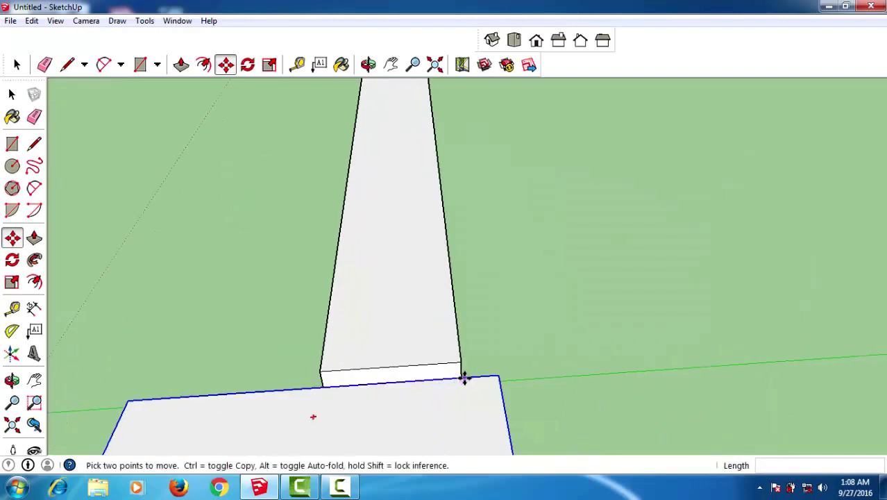
left_click(461, 362)
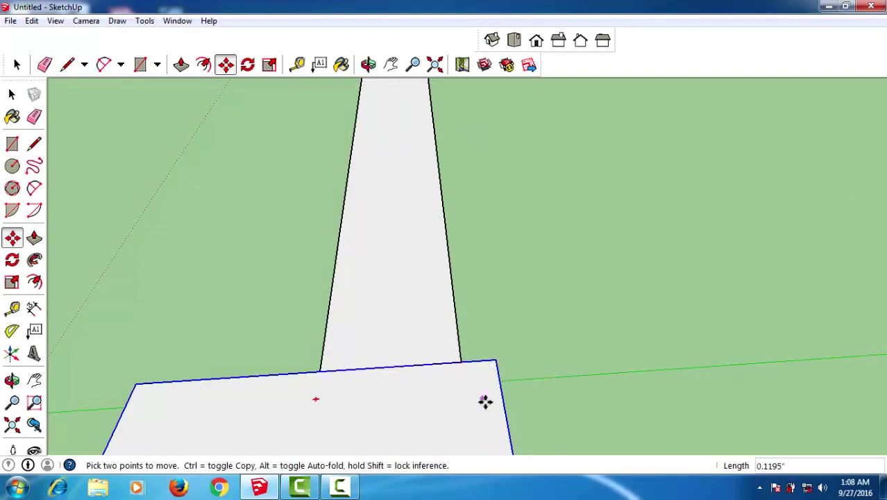
Orbit around the frame to inspect its right side
key("space")
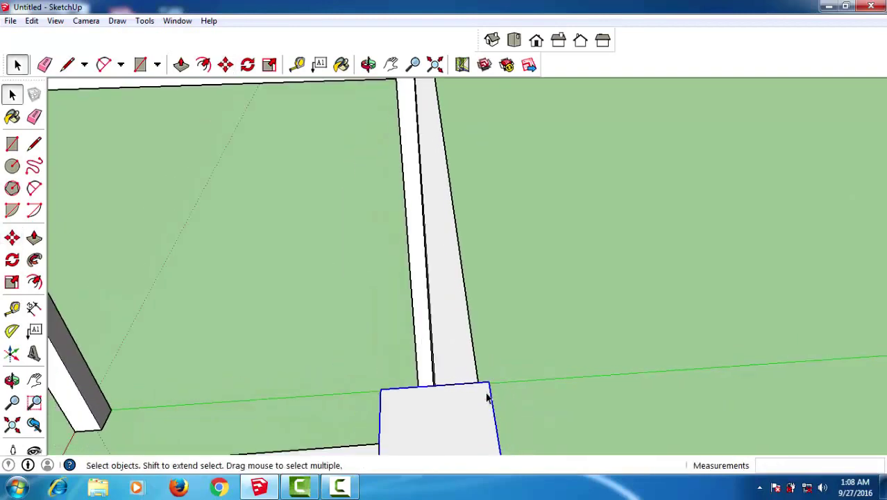
scroll(488, 397, "down", 2)
scroll(488, 397, "down", 2)
scroll(488, 397, "down", 2)
middle_click_drag(382, 400, 621, 387)
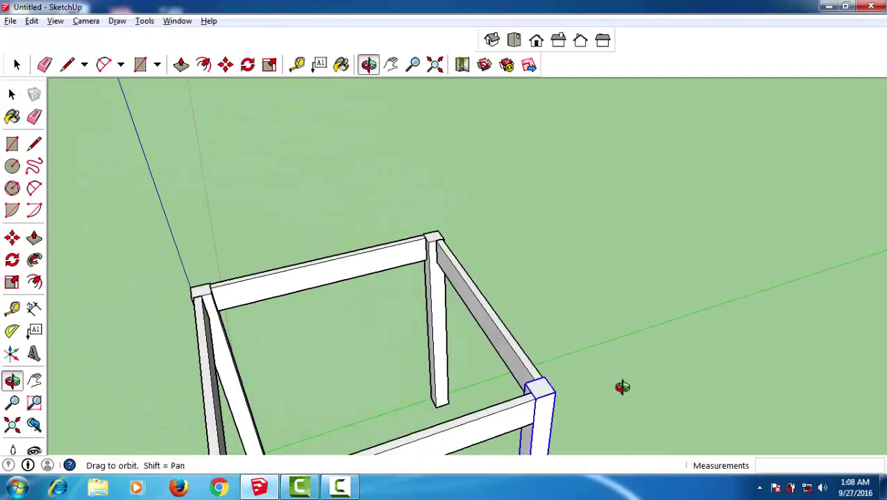
mouse_move(643, 332)
middle_mouse_down()
mouse_move(627, 373)
mouse_move(535, 301)
middle_mouse_up()
scroll(514, 347, "up", 2)
scroll(489, 414, "up", 2)
mouse_move(490, 414)
middle_mouse_down()
mouse_move(532, 435)
mouse_move(535, 420)
middle_mouse_up()
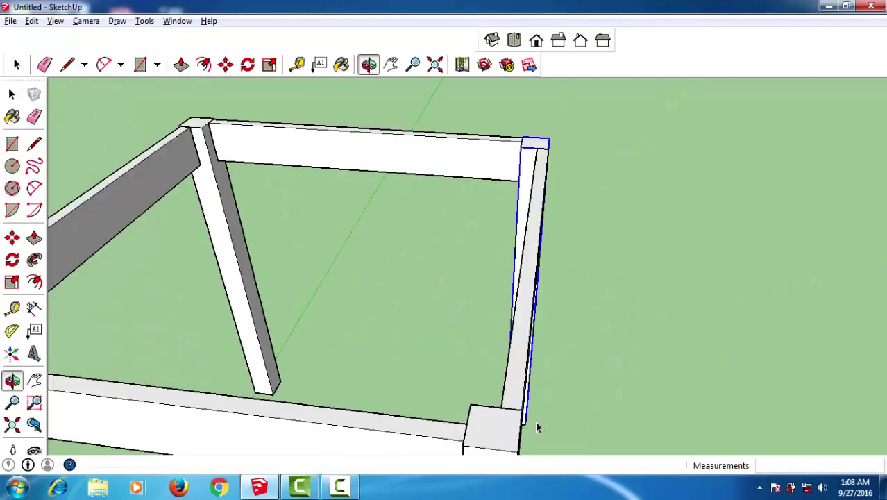
Nudge the right-side rail 0.2 inches along the red axis to sit flush with its posts
left_click(528, 386)
key("m")
scroll(531, 395, "up", 2)
scroll(439, 402, "up", 3)
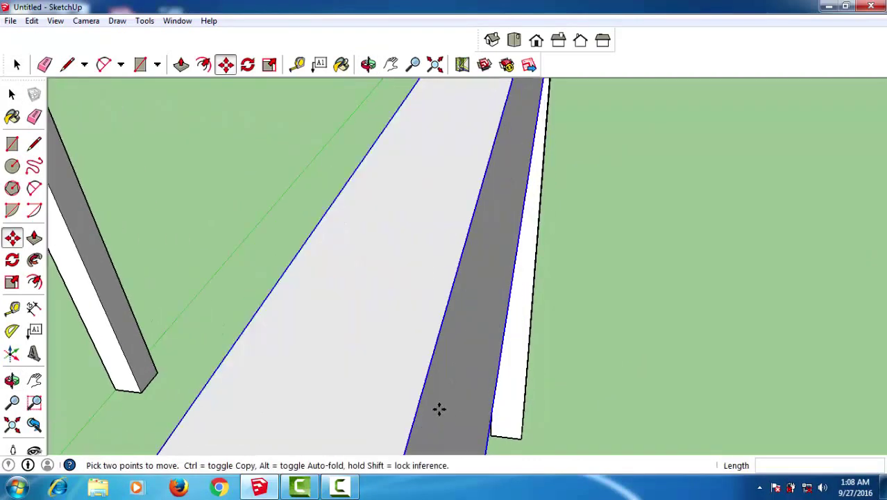
scroll(439, 401, "up", 1)
scroll(439, 401, "down", 3)
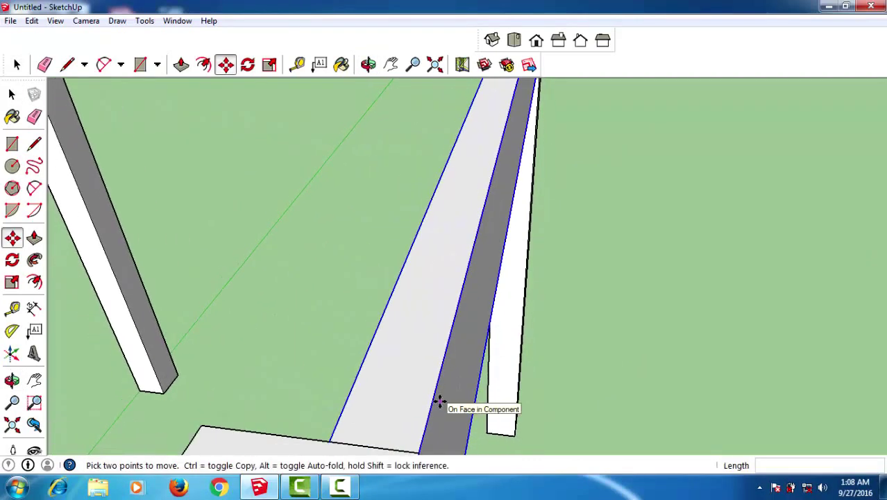
left_click(422, 442)
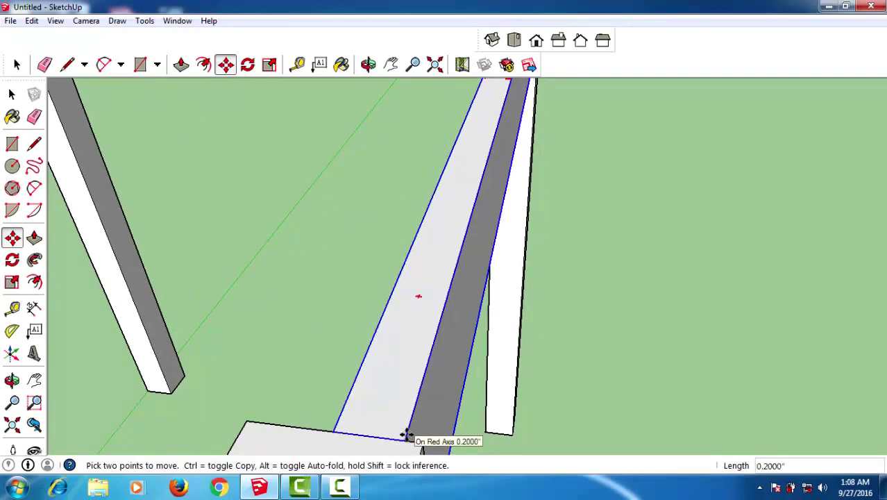
type(".2")
key("Return")
key("space")
scroll(449, 363, "down", 2)
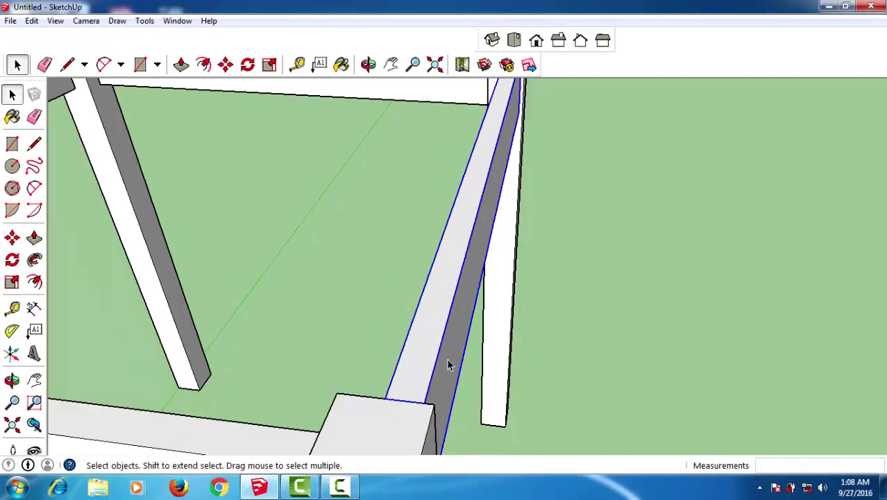
scroll(449, 363, "down", 2)
scroll(449, 363, "down", 2)
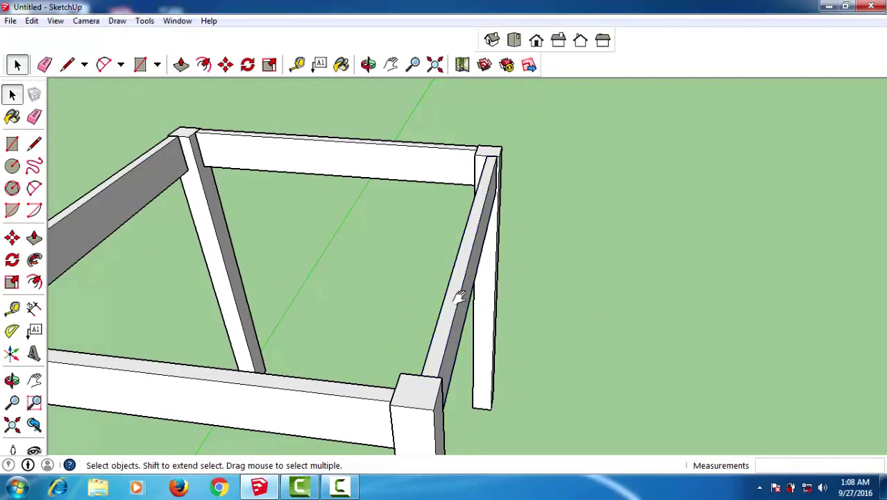
scroll(466, 299, "down", 1)
scroll(472, 300, "down", 2)
scroll(469, 326, "down", 1)
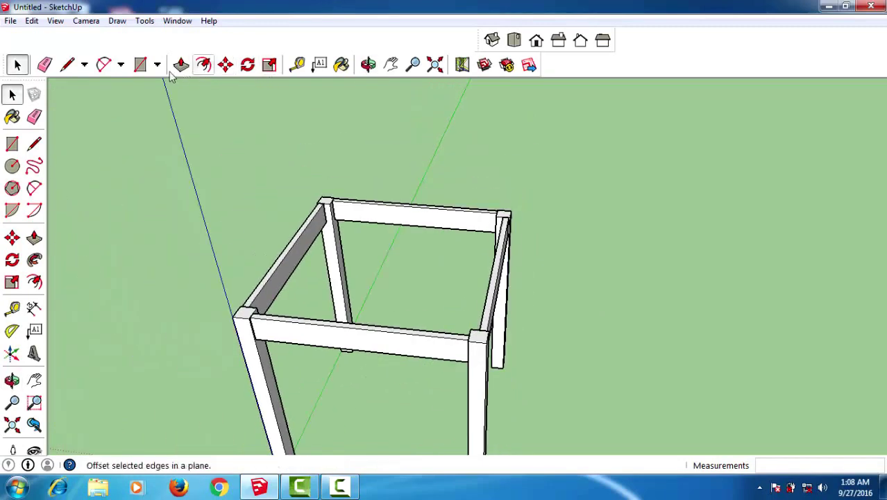
Draw a 29 by 29 inch rectangle over the frame and pull it up 0.8 inches into a slab
left_click(140, 65)
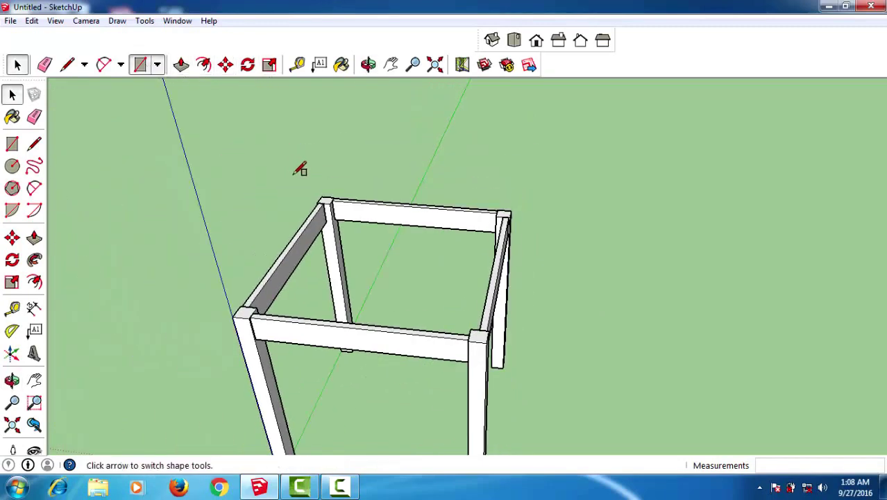
left_click(322, 197)
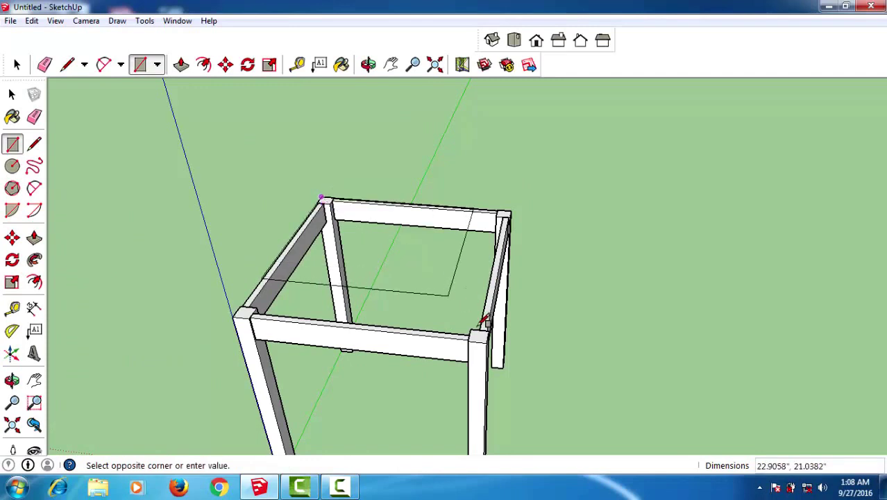
left_click(494, 338)
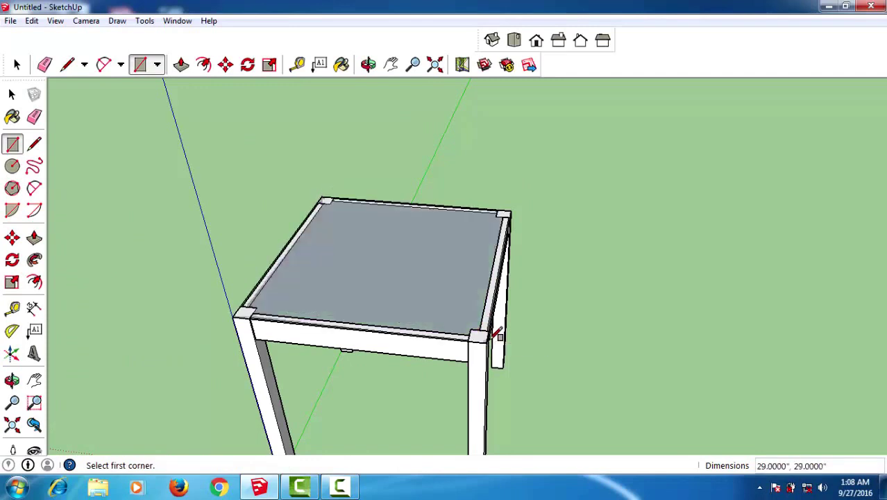
key("p")
left_click_drag(431, 311, 448, 183)
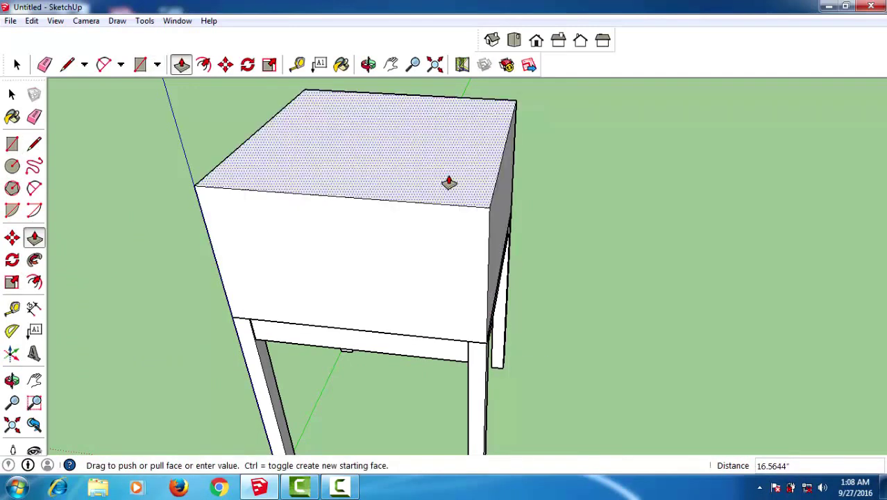
type("0.8")
key("Return")
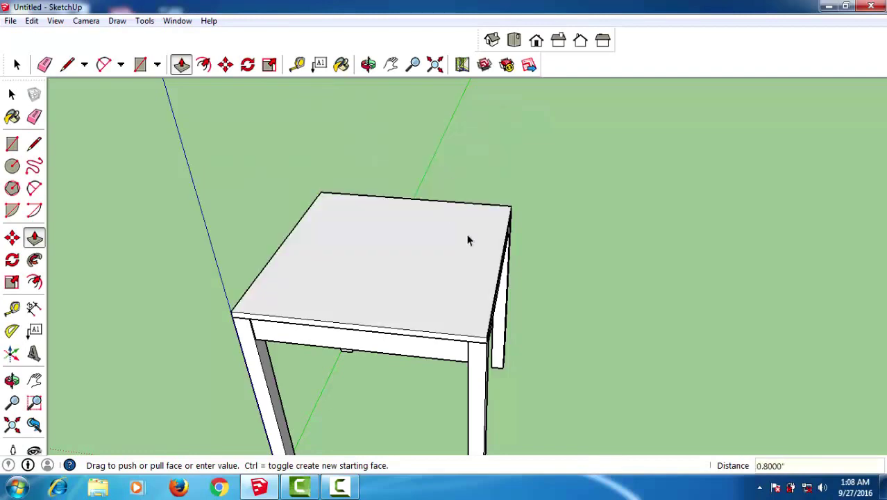
key("space")
scroll(530, 273, "up", 4)
middle_click_drag(518, 279, 491, 283)
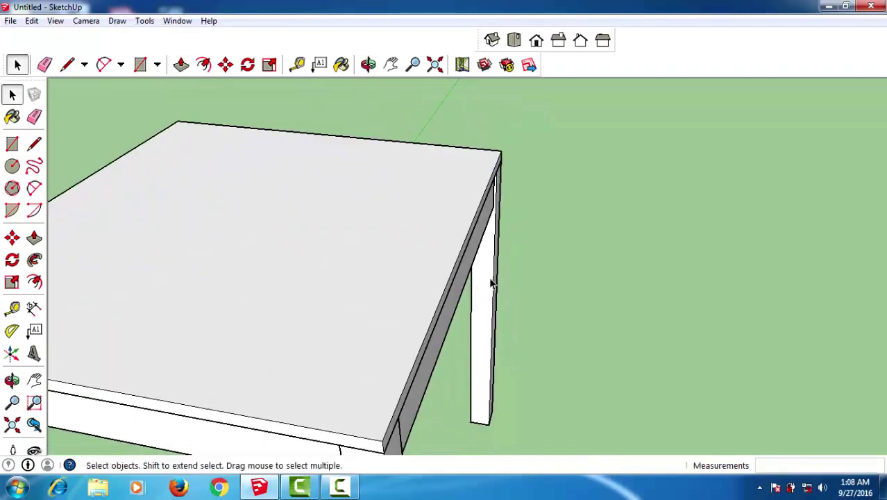
key("p")
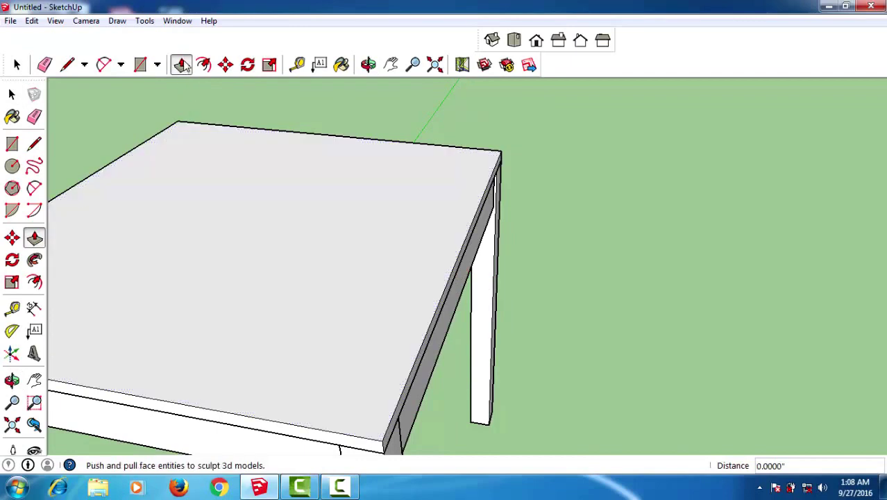
Push out the first two tabletop side faces by 2 inches each
left_click(436, 327)
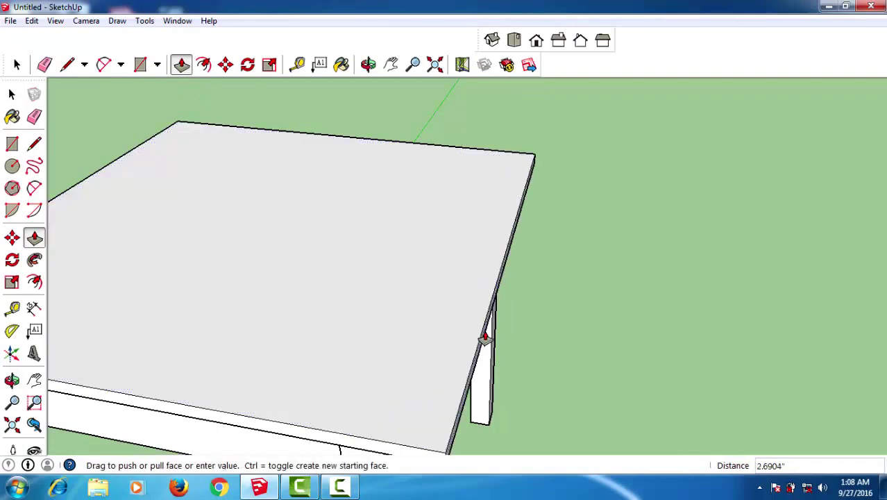
key("Return")
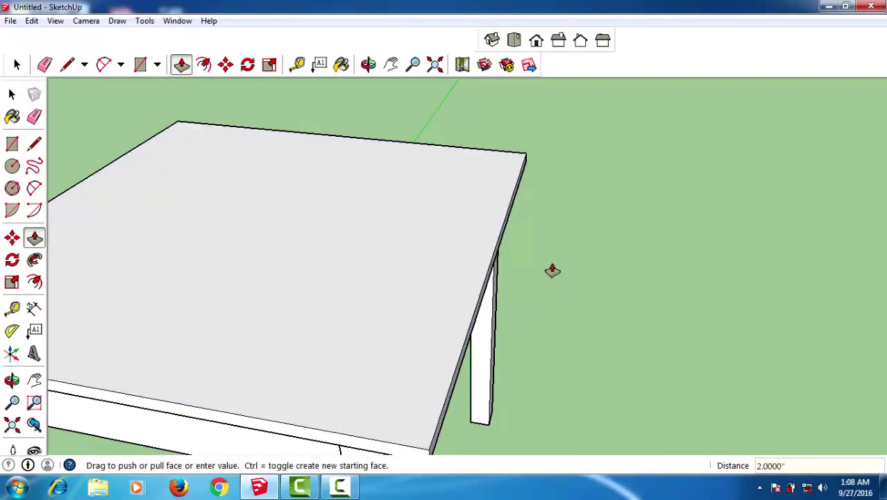
scroll(572, 269, "down", 2)
scroll(571, 269, "down", 2)
mouse_move(451, 271)
middle_mouse_down()
mouse_move(490, 202)
mouse_move(365, 213)
mouse_move(501, 192)
middle_mouse_up()
scroll(501, 193, "up", 2)
scroll(486, 188, "up", 2)
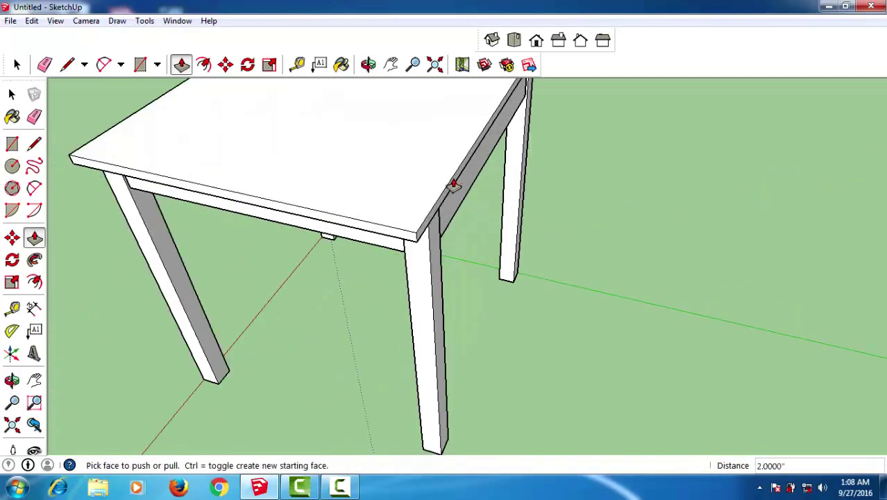
left_click_drag(453, 184, 477, 193)
type("2")
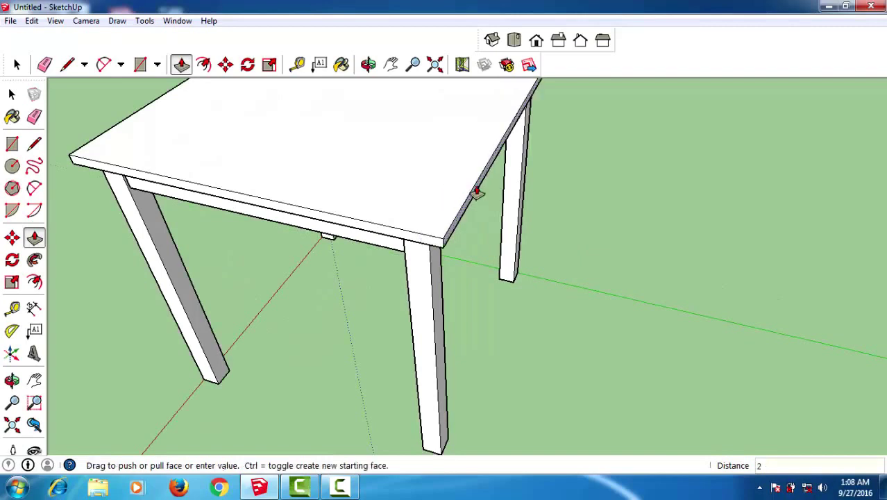
key("Return")
Push out the remaining two tabletop sides by 2 inches each to complete the overhang
scroll(413, 317, "down", 3)
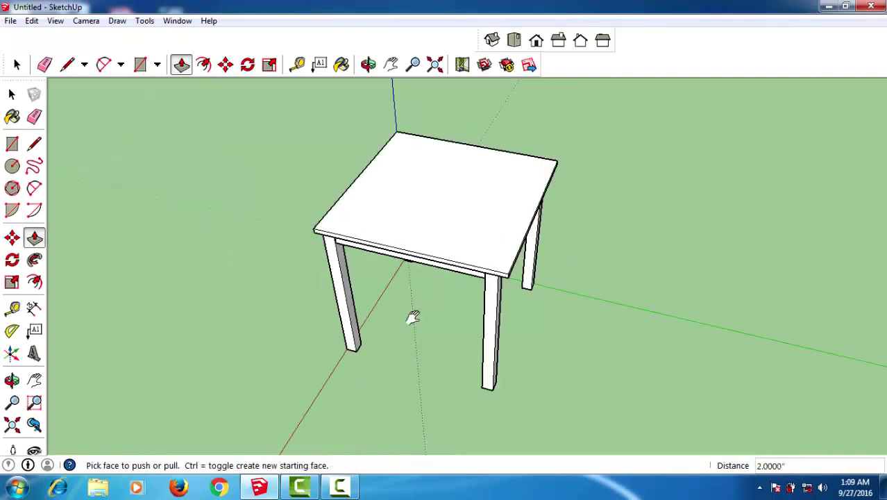
mouse_move(413, 317)
middle_mouse_down()
mouse_move(451, 297)
mouse_move(313, 316)
mouse_move(130, 316)
middle_mouse_up()
mouse_move(398, 208)
middle_mouse_down()
mouse_move(291, 311)
mouse_move(288, 263)
middle_mouse_up()
middle_click_drag(290, 205, 288, 192)
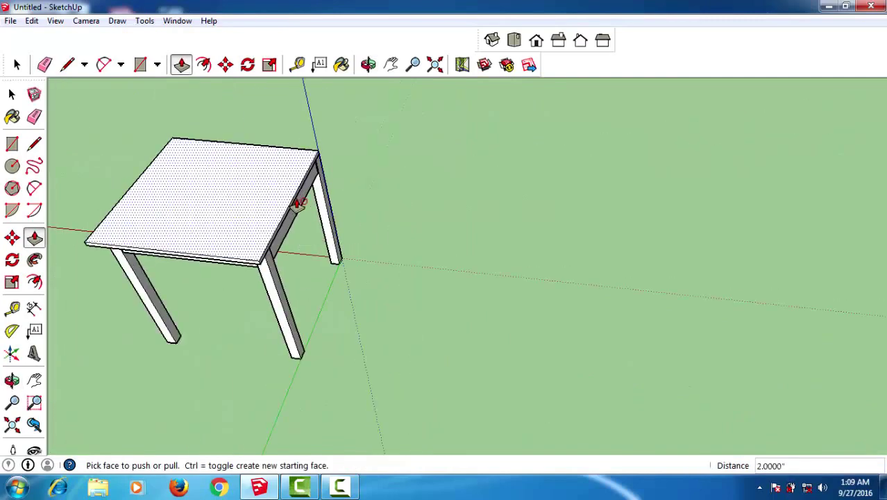
scroll(296, 203, "up", 2)
scroll(285, 204, "up", 2)
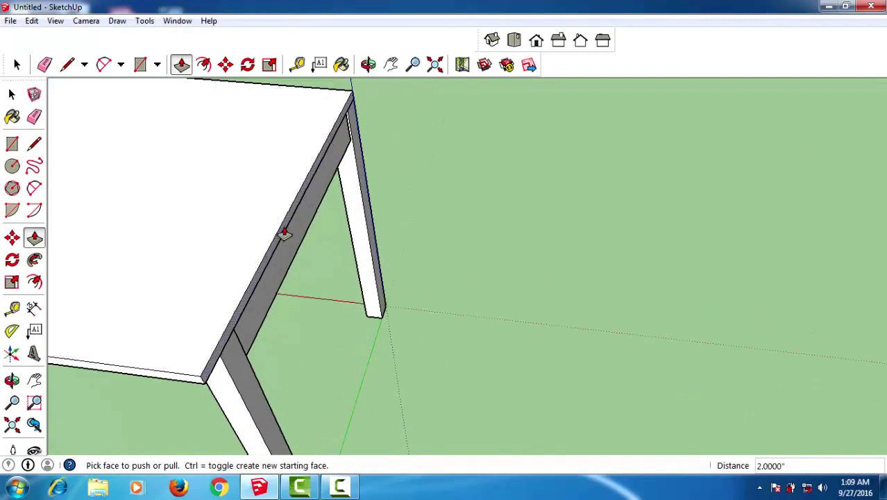
left_click(284, 234)
type("2")
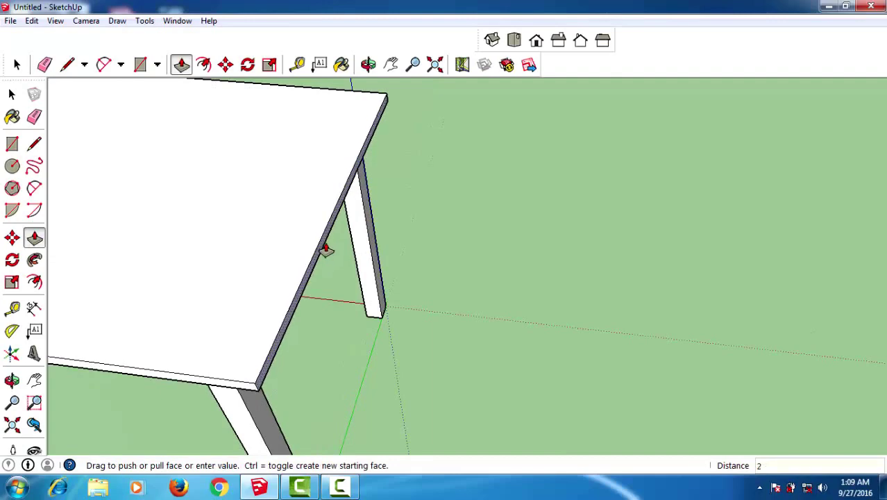
key("Return")
scroll(360, 254, "down", 3)
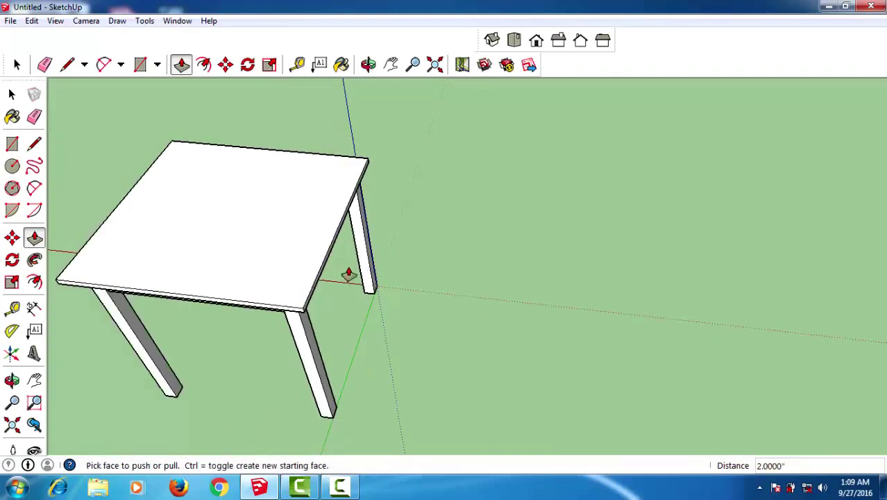
mouse_move(349, 273)
middle_mouse_down()
mouse_move(329, 224)
mouse_move(400, 291)
mouse_move(186, 289)
mouse_move(382, 151)
middle_mouse_up()
scroll(380, 156, "up", 2)
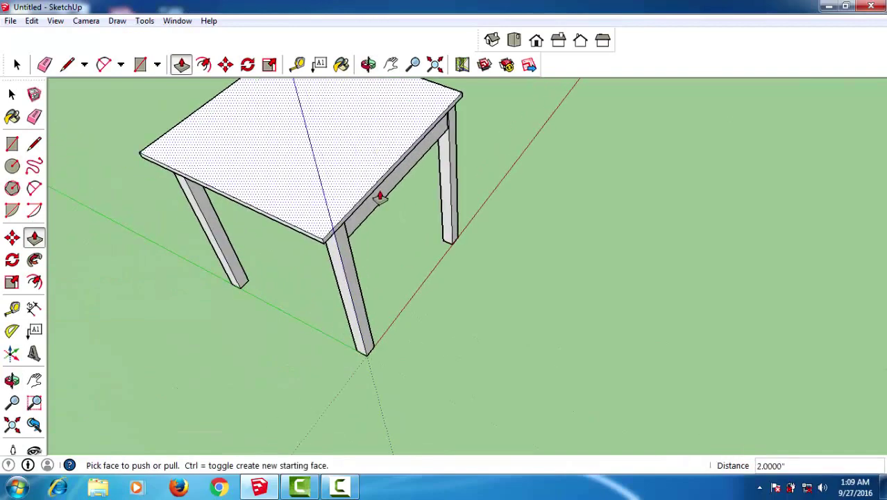
scroll(382, 194, "up", 1)
scroll(383, 198, "up", 1)
left_click_drag(384, 201, 396, 202)
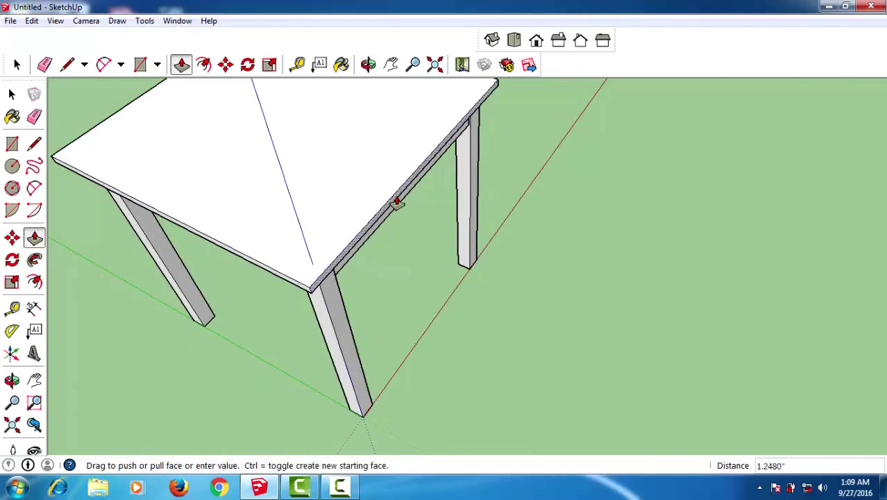
key("Return")
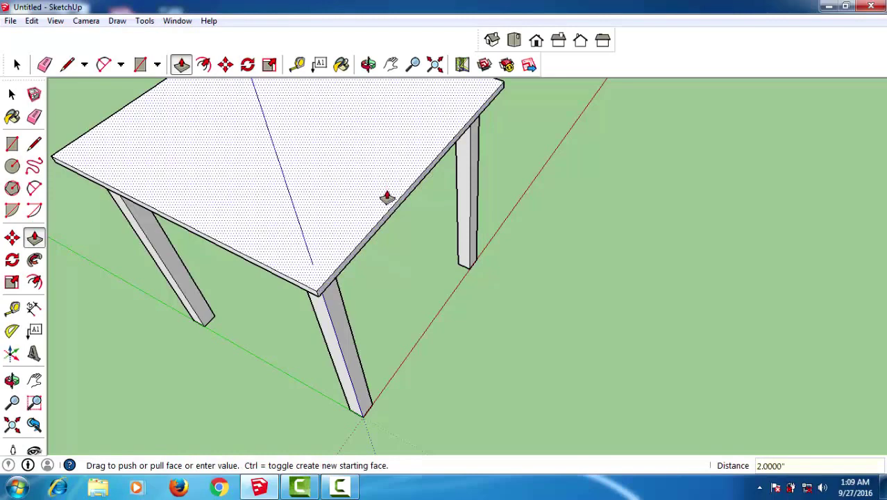
key("space")
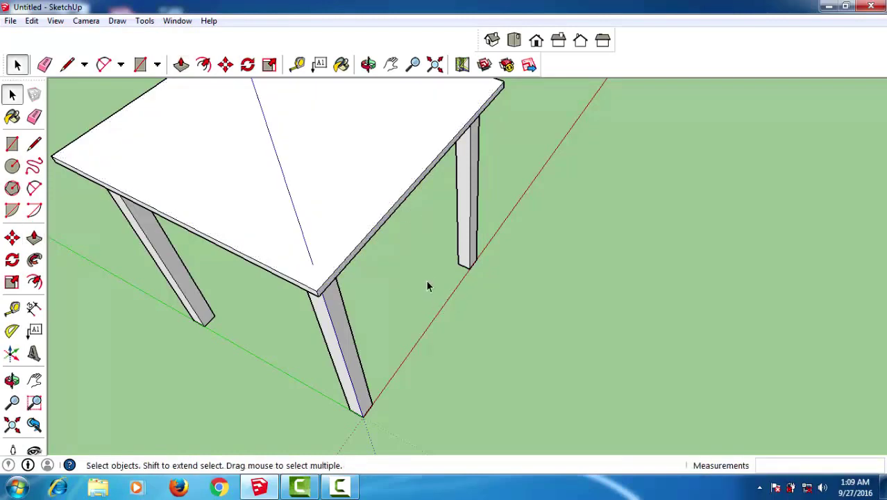
mouse_move(427, 284)
middle_mouse_down("shift")
mouse_move(465, 358)
mouse_move(368, 76)
middle_mouse_up("shift")
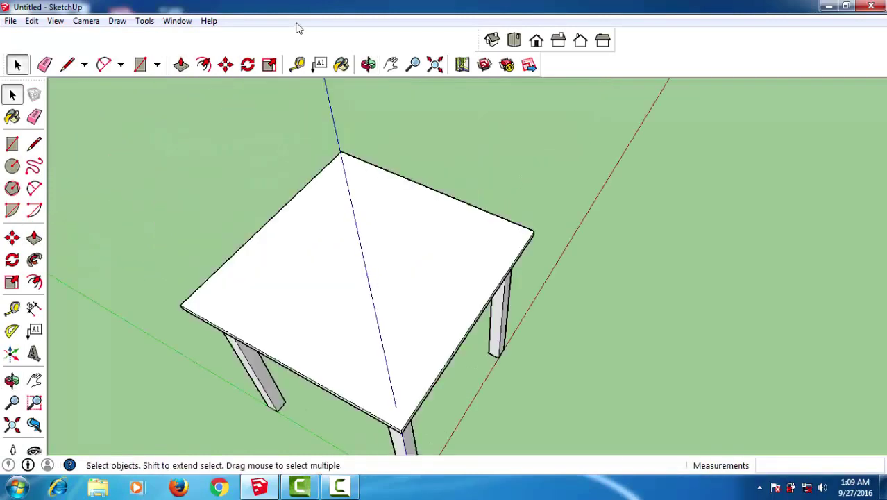
Offset the tabletop's top face to draw an inner outline near its edges
left_click(204, 65)
scroll(350, 251, "up", 1)
left_click(390, 301)
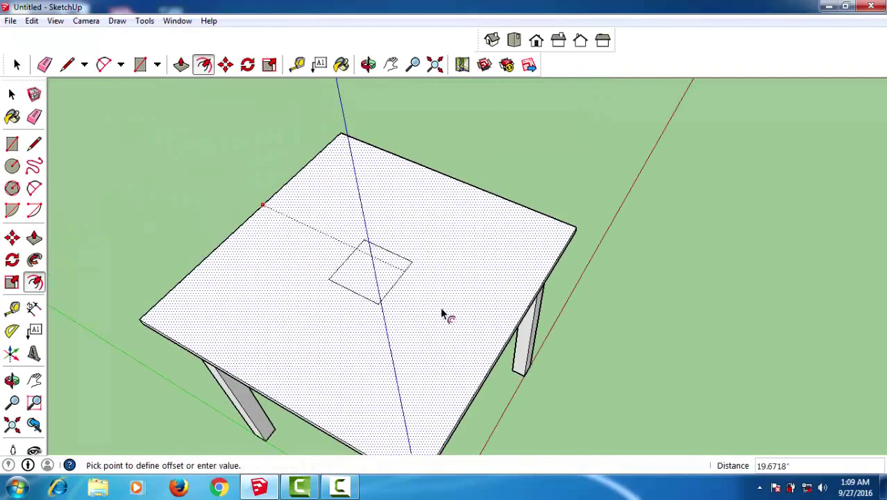
left_click(493, 361)
Push the inner panel slightly down so a raised rim remains around the edge
key("p")
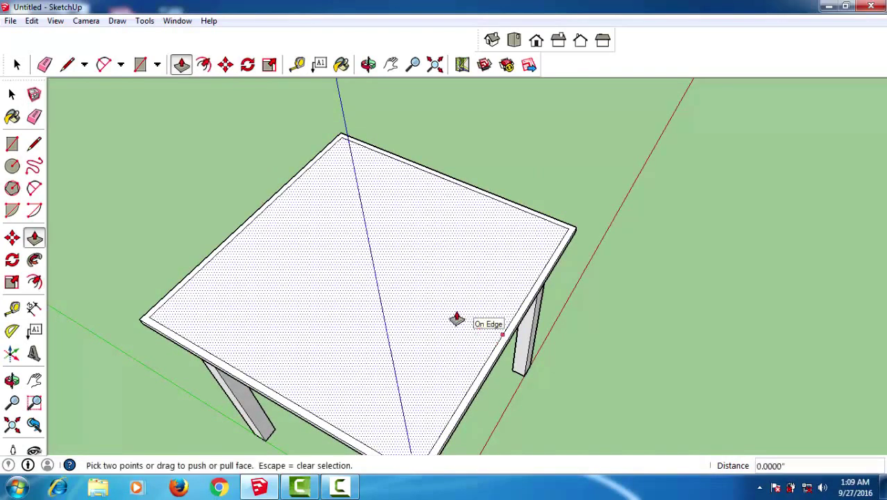
left_click(455, 316)
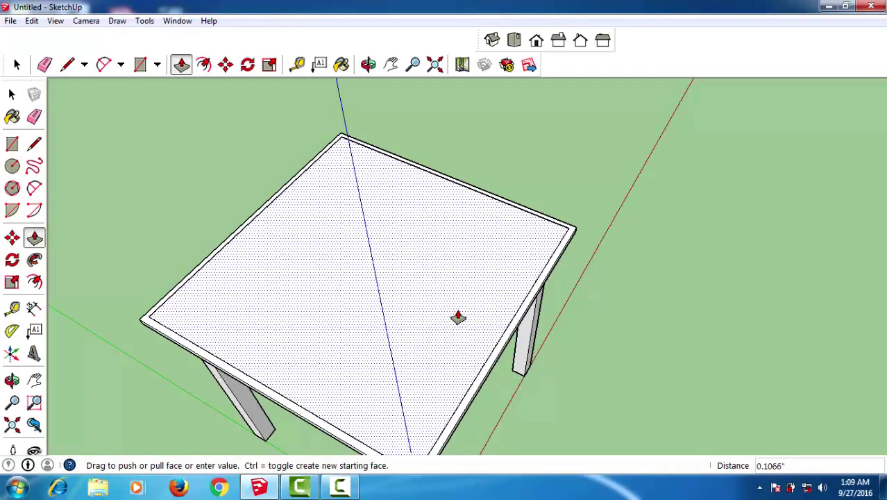
key("space")
mouse_move(606, 325)
middle_mouse_down()
mouse_move(594, 252)
mouse_move(534, 206)
middle_mouse_up()
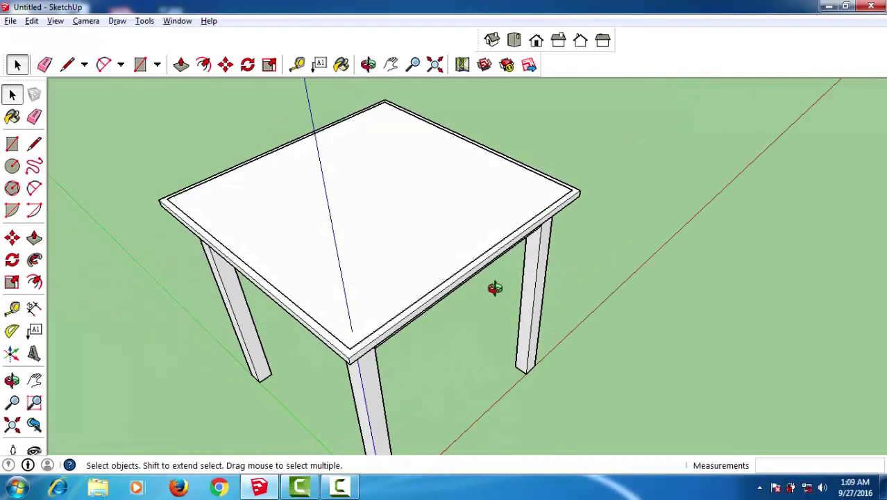
middle_click_drag(494, 288, 494, 287)
scroll(476, 264, "up", 3)
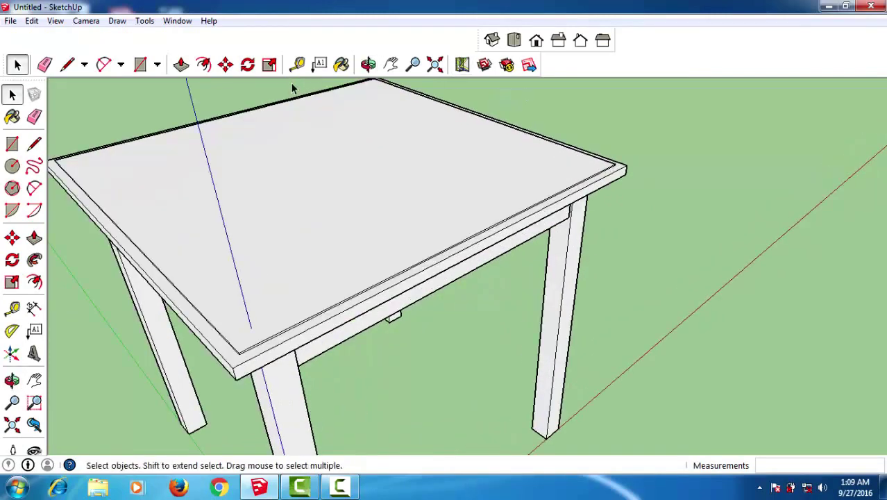
Try Wood_Bamboo_Medium on the tabletop edge, undo it, and select the whole tabletop slab
left_click(339, 66)
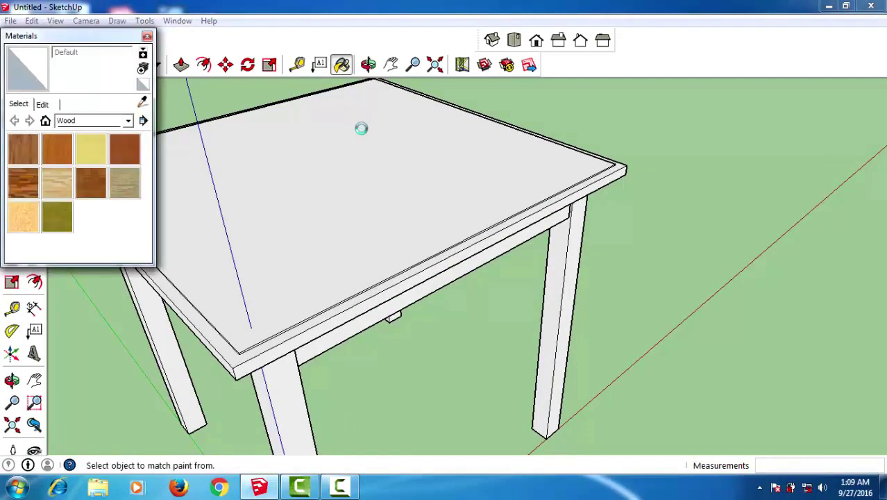
left_click(65, 156)
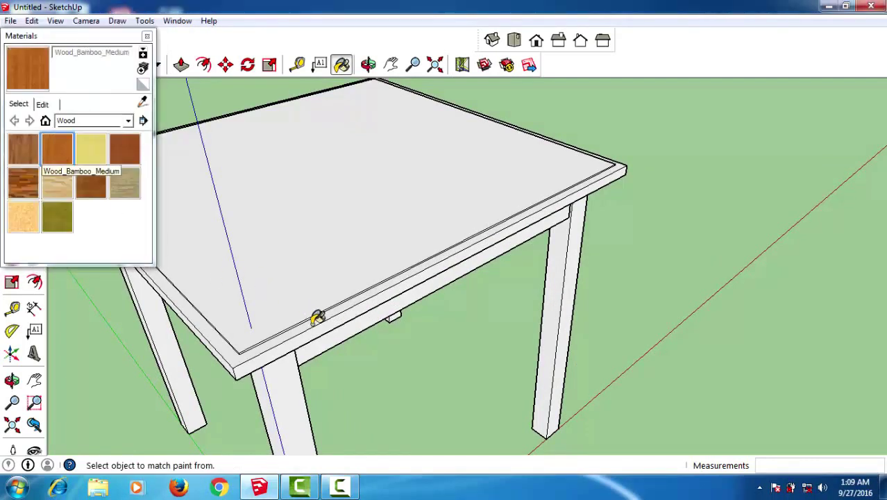
left_click(317, 317)
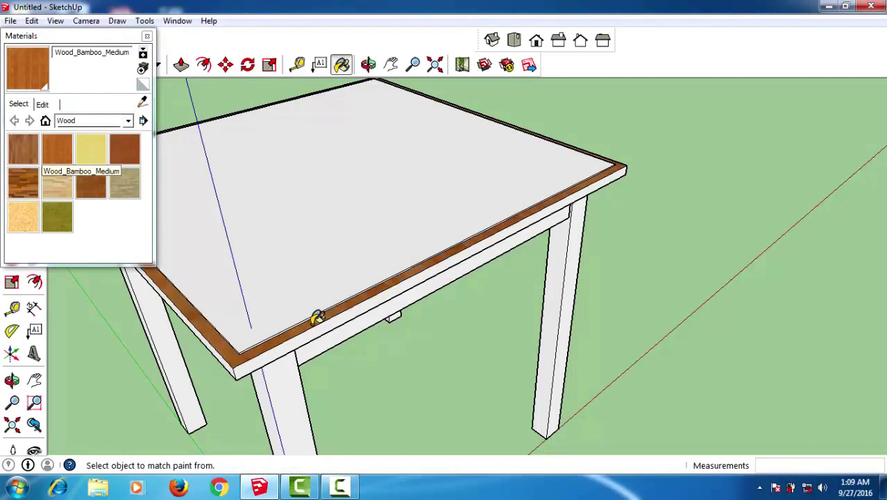
left_click(285, 348)
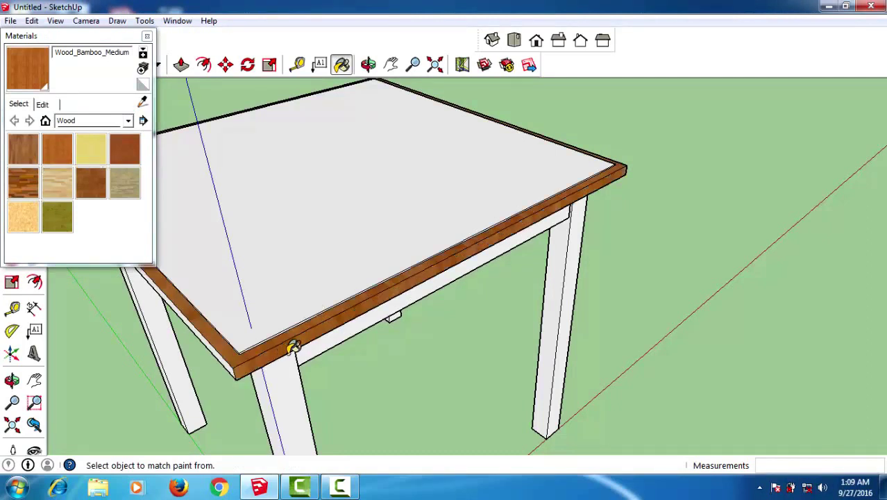
key("ctrl+z")
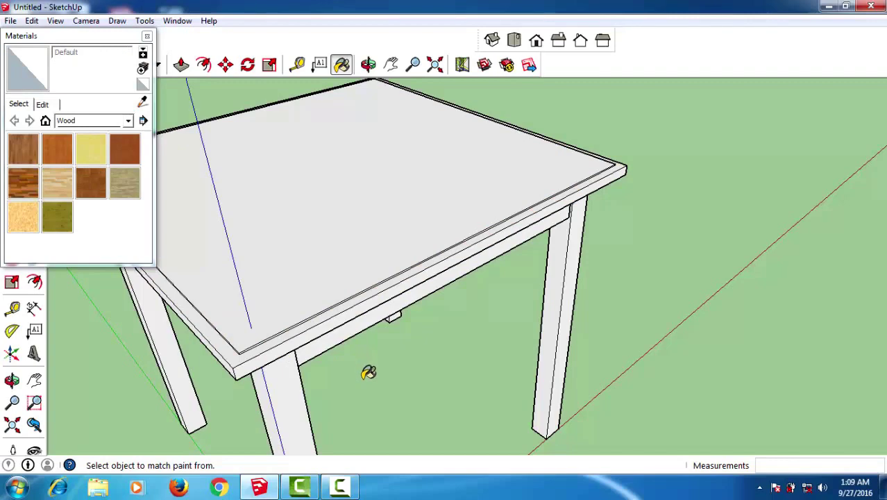
key("space")
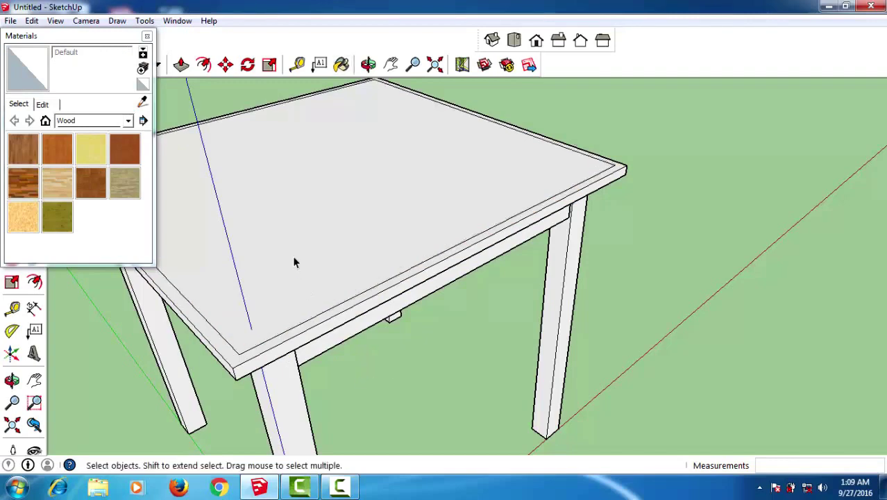
triple_click(292, 257)
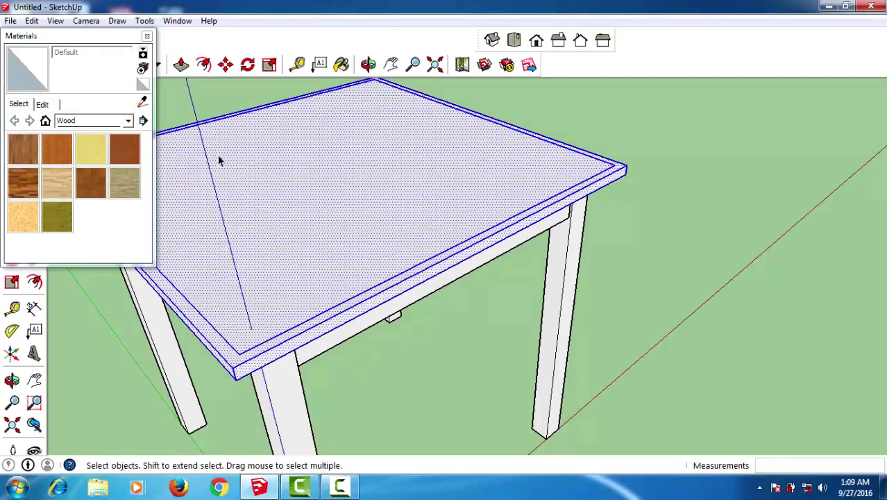
Turn the selected tabletop into a component
key("g")
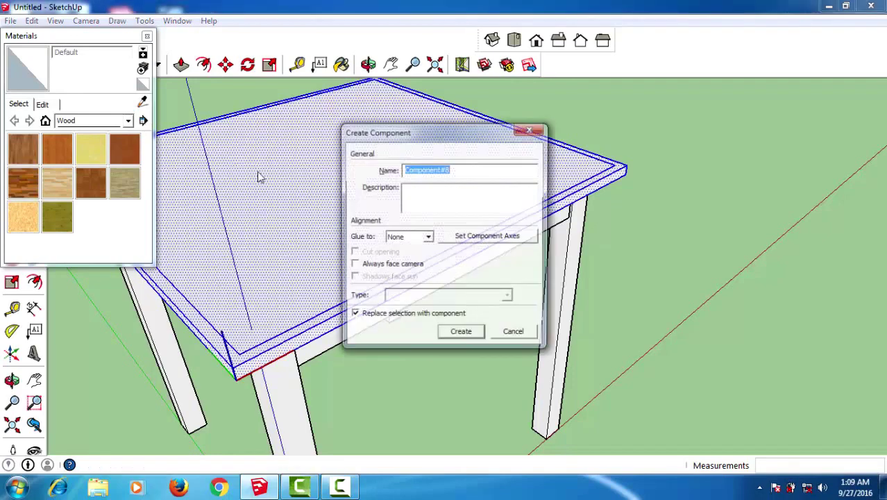
left_click(461, 334)
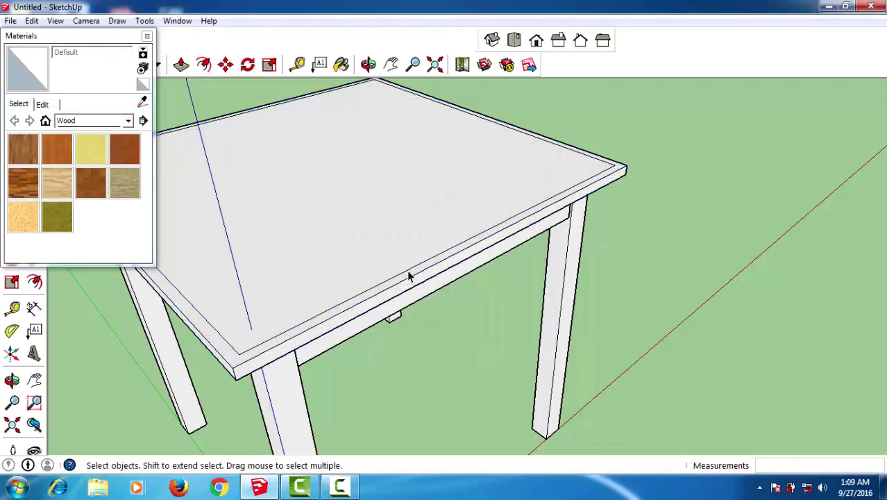
key("p")
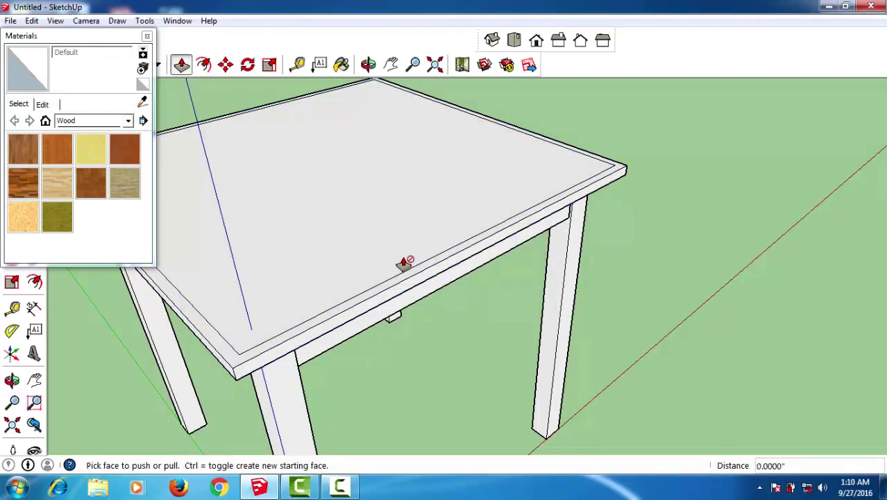
key("space")
Edit the component to recess its inner top face slightly, then choose Wood_Bamboo_Medium
left_click(360, 244)
double_click(360, 245)
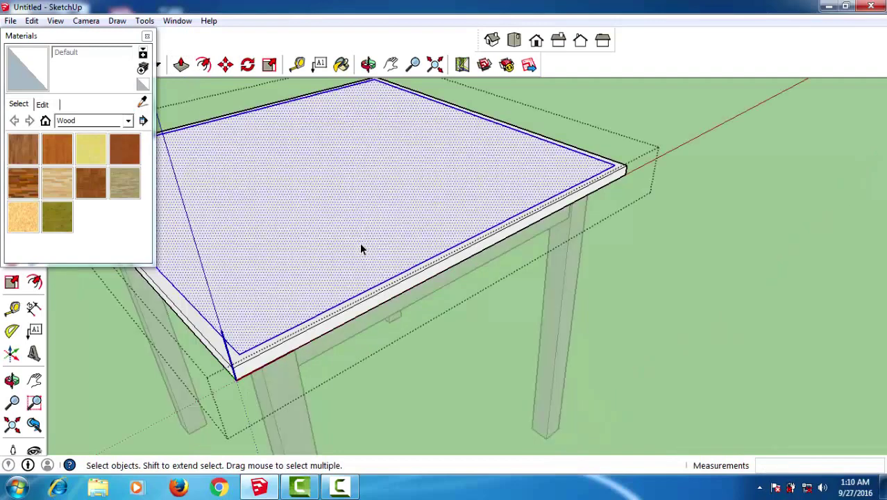
key("p")
left_click(356, 239)
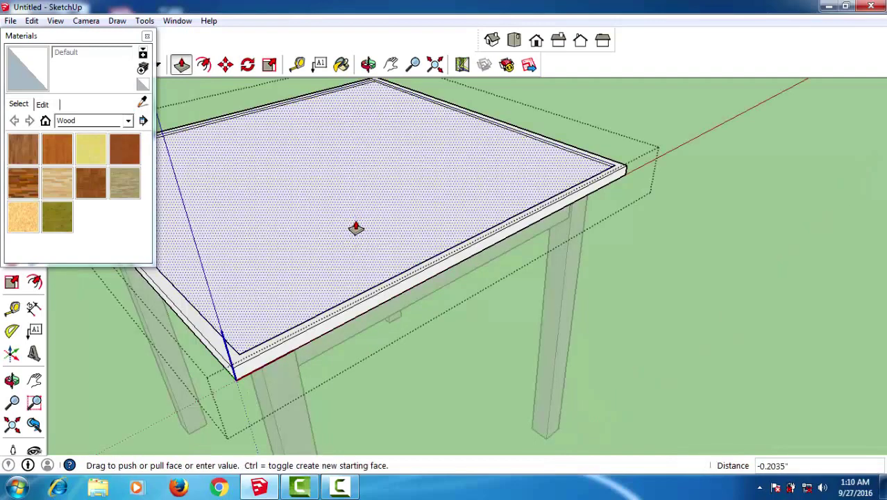
left_click(357, 232)
key("space")
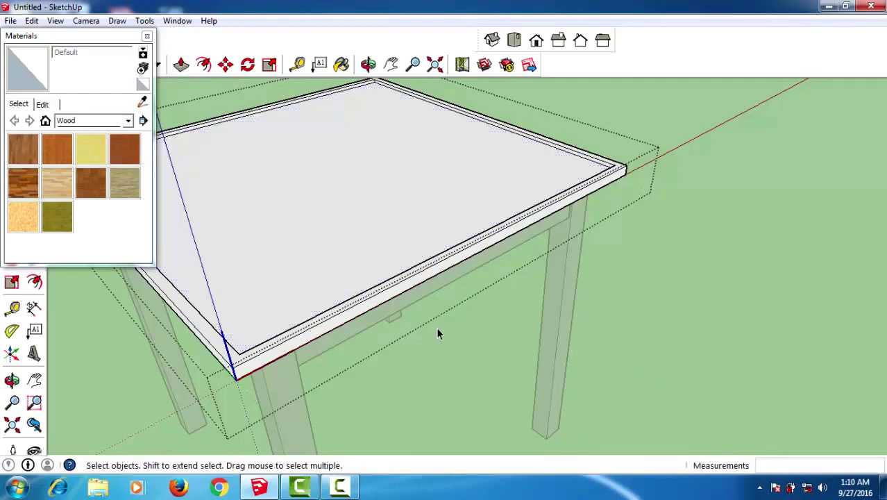
left_click(436, 327)
left_click(57, 157)
Paint the tabletop, front apron and all four legs with Wood_Bamboo_Medium
left_click(386, 215)
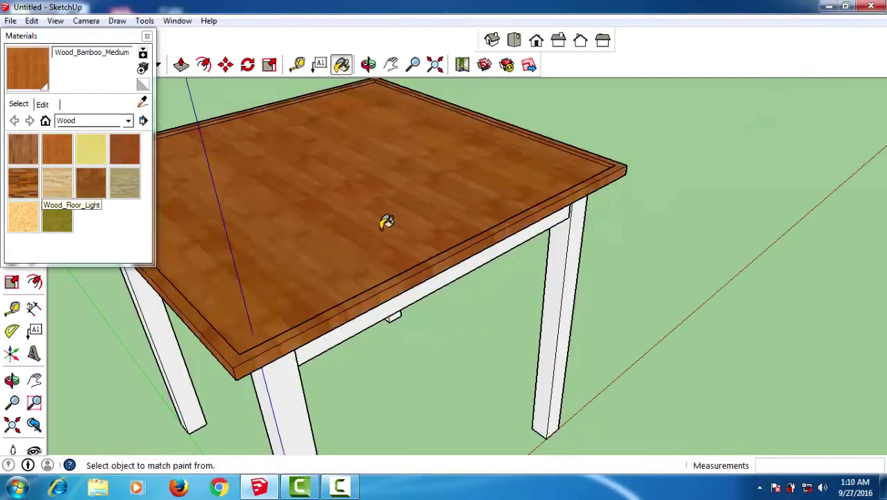
mouse_move(468, 309)
middle_mouse_down()
mouse_move(482, 300)
mouse_move(388, 344)
mouse_move(401, 333)
middle_mouse_up()
left_click(388, 343)
scroll(401, 333, "down", 2)
scroll(409, 306, "down", 2)
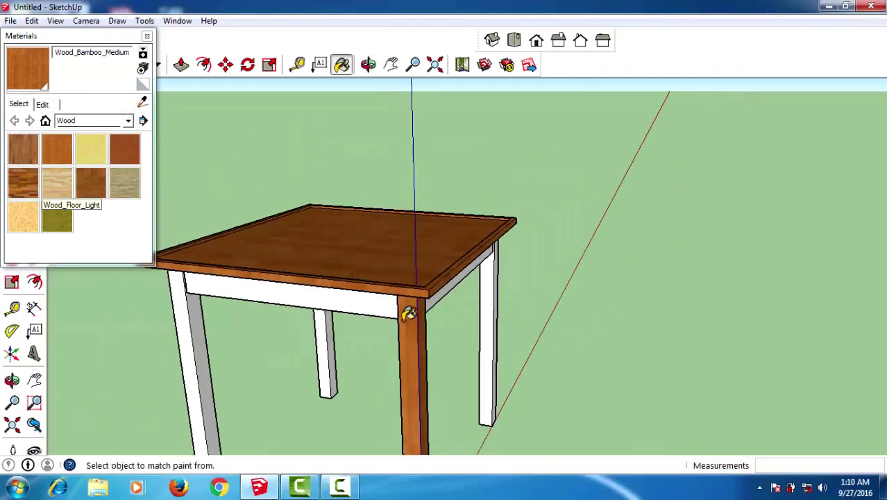
scroll(406, 310, "down", 1)
scroll(237, 403, "down", 1)
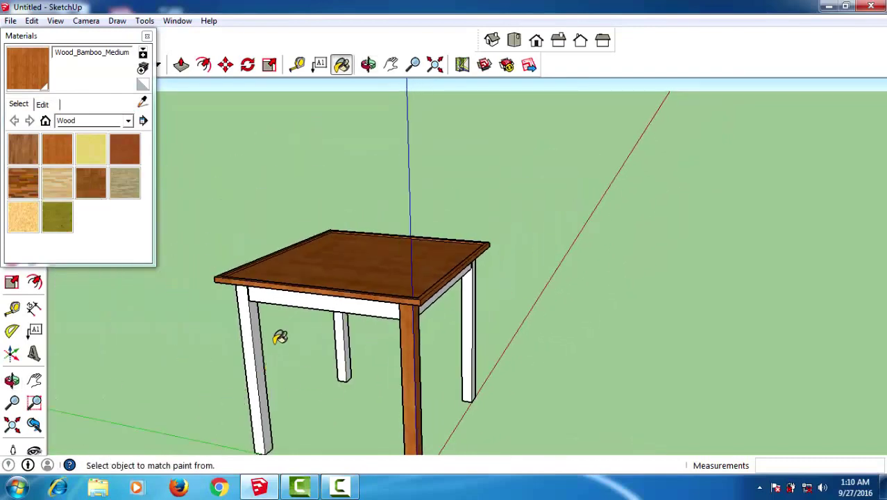
left_click(282, 289)
left_click(248, 337)
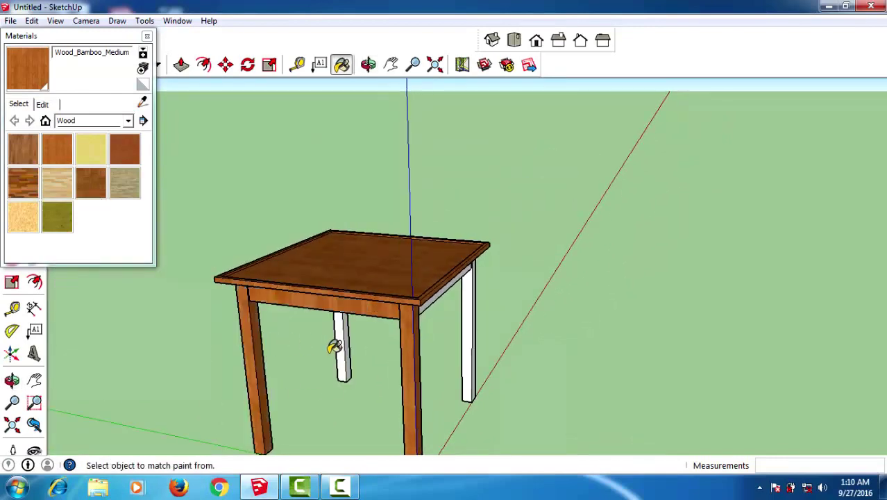
left_click(349, 337)
left_click(474, 341)
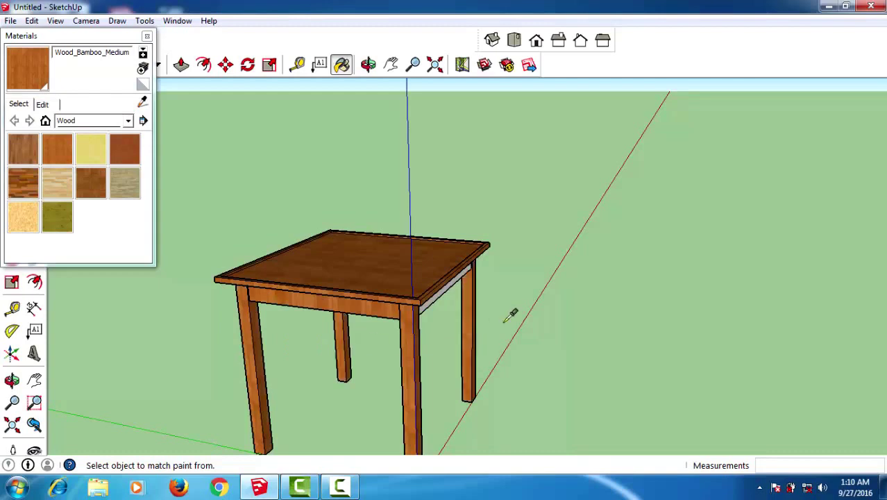
Paint the remaining side and back apron rails with Wood_Bamboo_Medium
mouse_move(392, 257)
middle_mouse_down()
mouse_move(401, 256)
mouse_move(405, 267)
mouse_move(484, 265)
mouse_move(503, 239)
mouse_move(496, 232)
mouse_move(475, 297)
mouse_move(511, 350)
middle_mouse_up()
scroll(404, 264, "up", 1)
left_click(408, 270)
scroll(407, 269, "down", 2)
scroll(408, 270, "down", 1)
scroll(484, 265, "up", 3)
scroll(503, 240, "down", 2)
scroll(501, 236, "down", 1)
scroll(500, 231, "up", 2)
left_click(478, 239)
key("space")
Try Wood_Board_Cork on the tabletop from outside the group, then undo it
left_click(97, 148)
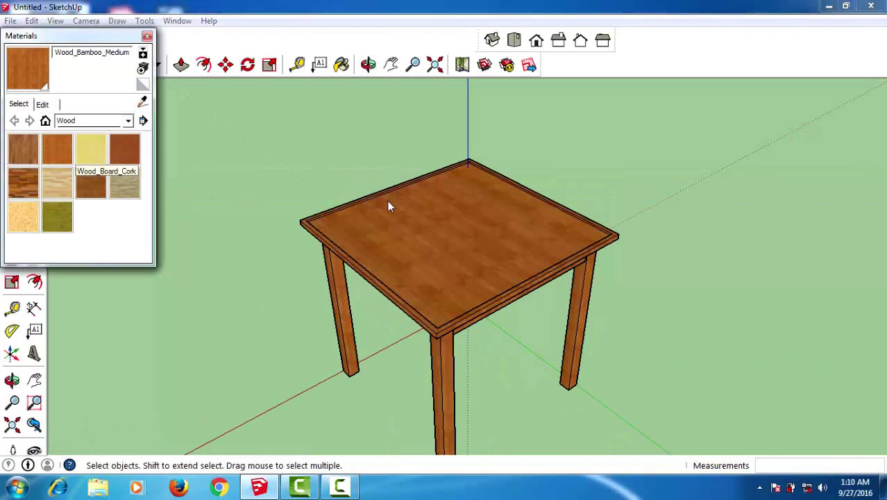
left_click(420, 222)
middle_click_drag(524, 281, 625, 220)
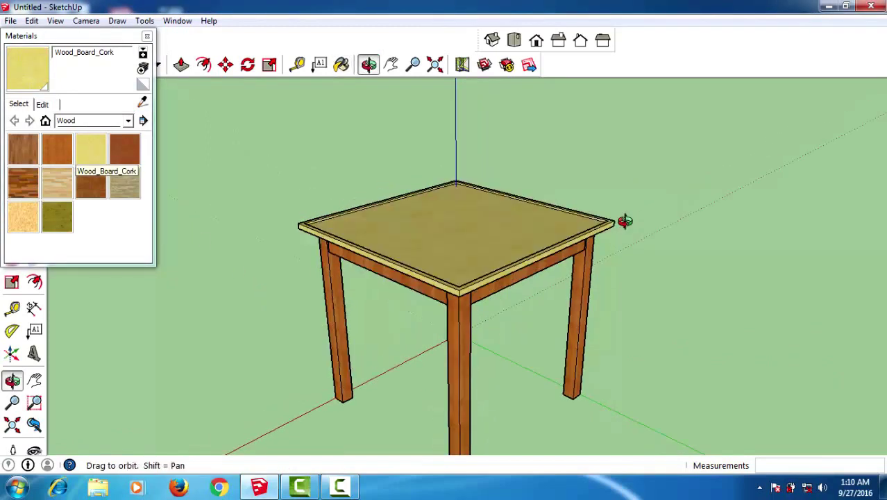
scroll(625, 220, "down", 1)
scroll(560, 301, "down", 1)
scroll(703, 319, "down", 1)
mouse_move(702, 318)
middle_mouse_down()
mouse_move(511, 260)
mouse_move(451, 317)
middle_mouse_up()
scroll(506, 259, "up", 1)
scroll(525, 259, "up", 1)
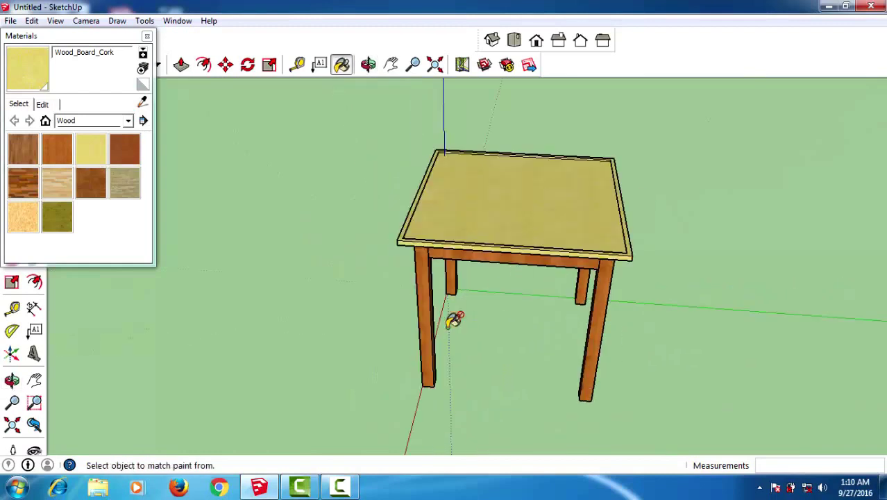
key("ctrl+z")
key("space")
Inside the table group, paint the tabletop face with Wood_Board_Cork
double_click(465, 209)
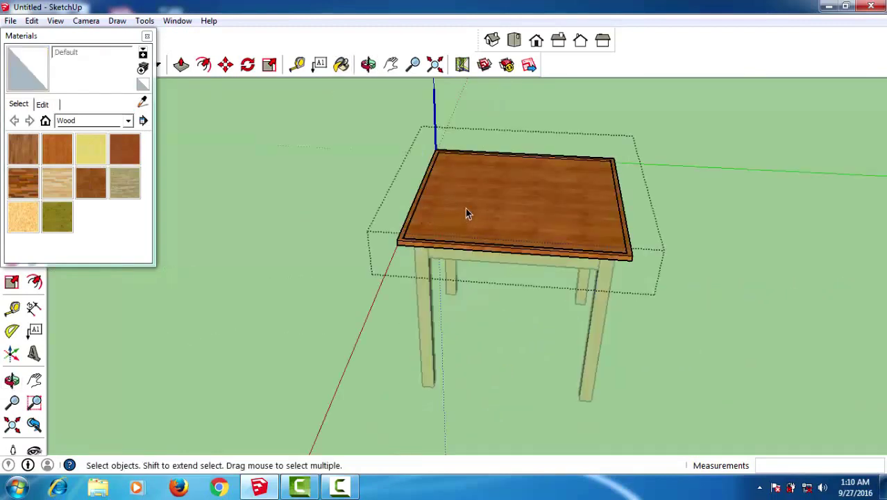
left_click(465, 209)
left_click(91, 148)
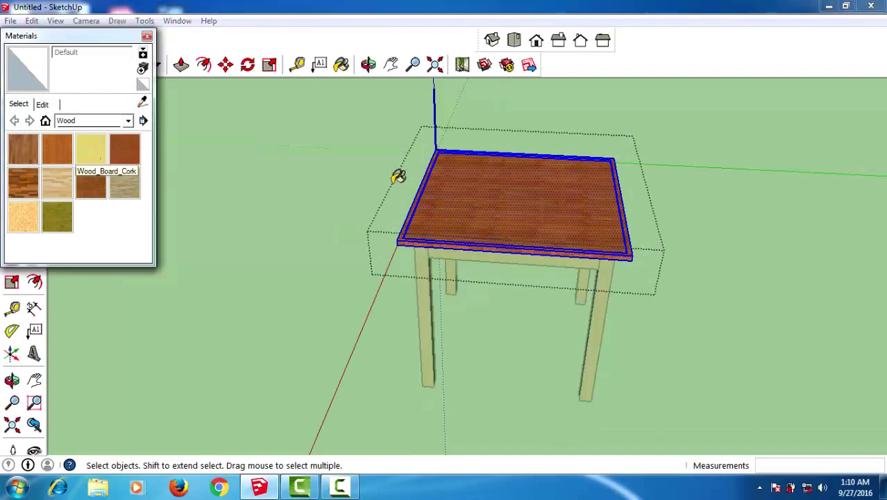
left_click(465, 181)
key("space")
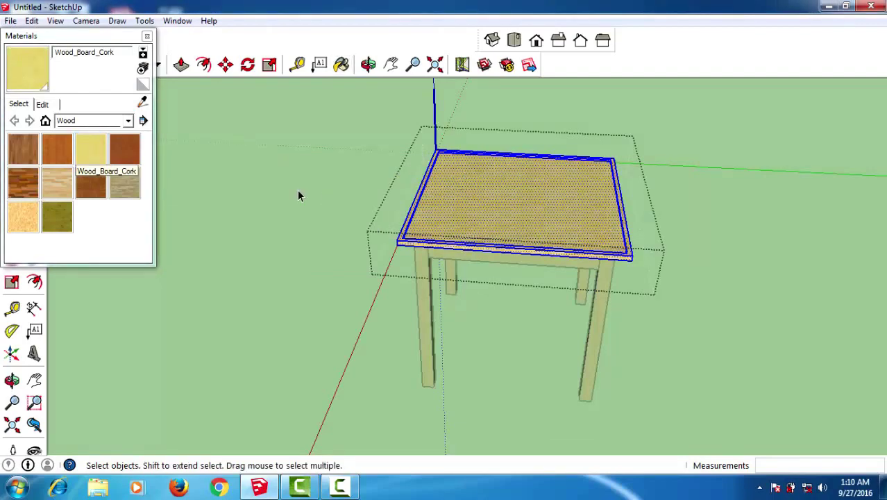
left_click(297, 189)
Inspect the cork-topped table, sampling Wood_Bamboo_Medium and Wood_Cherry_Original without applying them
mouse_move(474, 280)
middle_mouse_down()
mouse_move(629, 335)
mouse_move(625, 297)
mouse_move(174, 224)
mouse_move(104, 195)
middle_mouse_up()
scroll(474, 281, "up", 2)
scroll(474, 281, "down", 2)
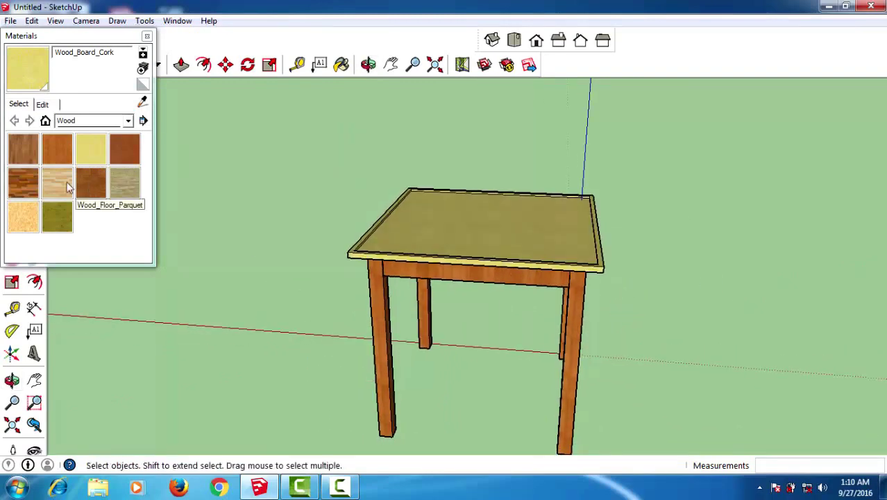
left_click(60, 149)
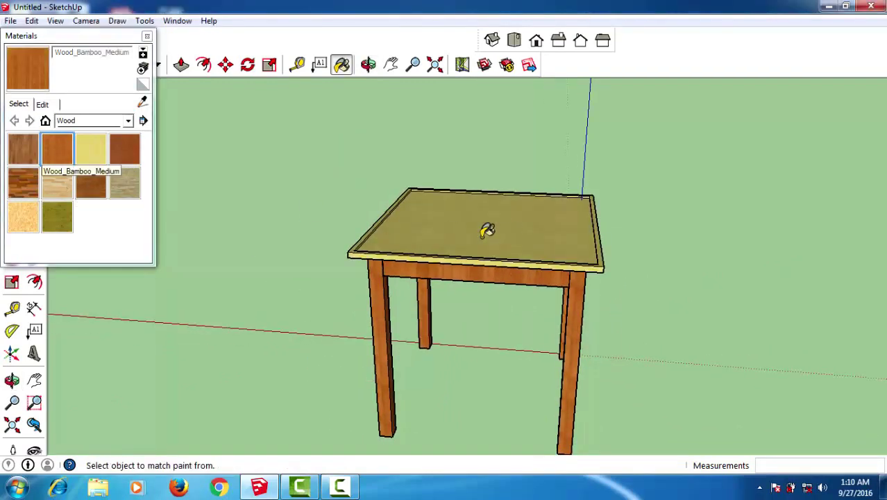
left_click(131, 150)
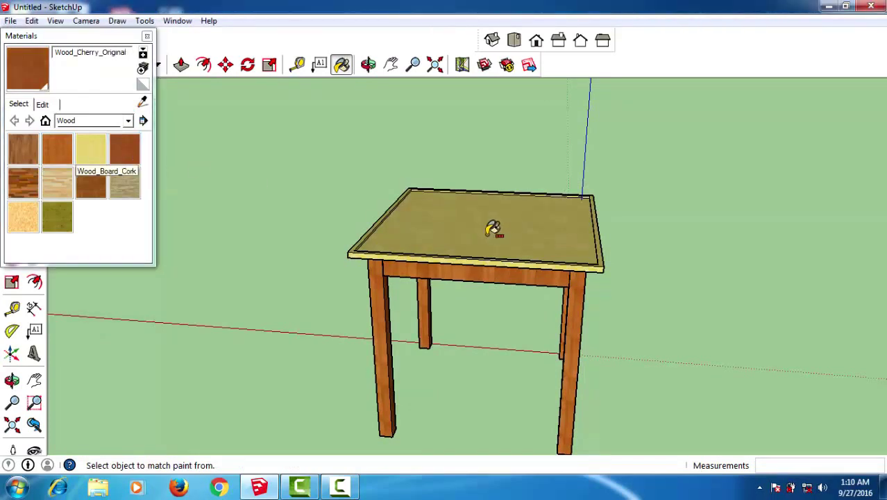
key("space")
left_click(519, 215)
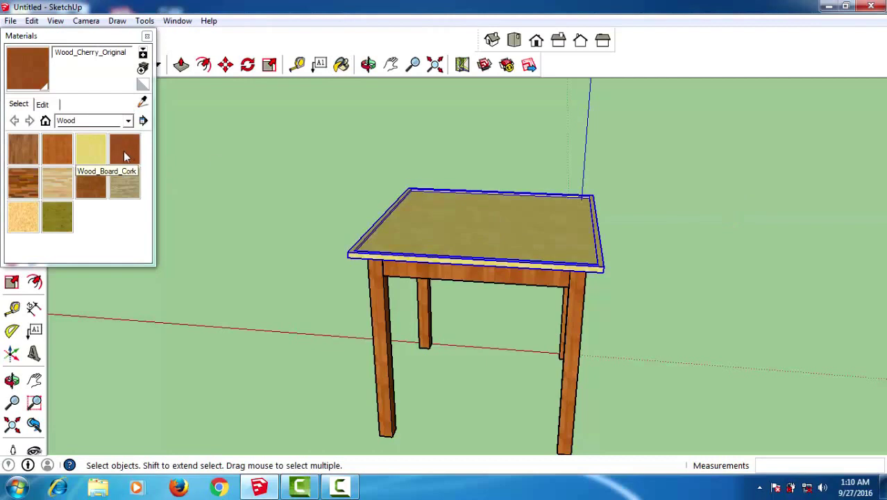
key("b")
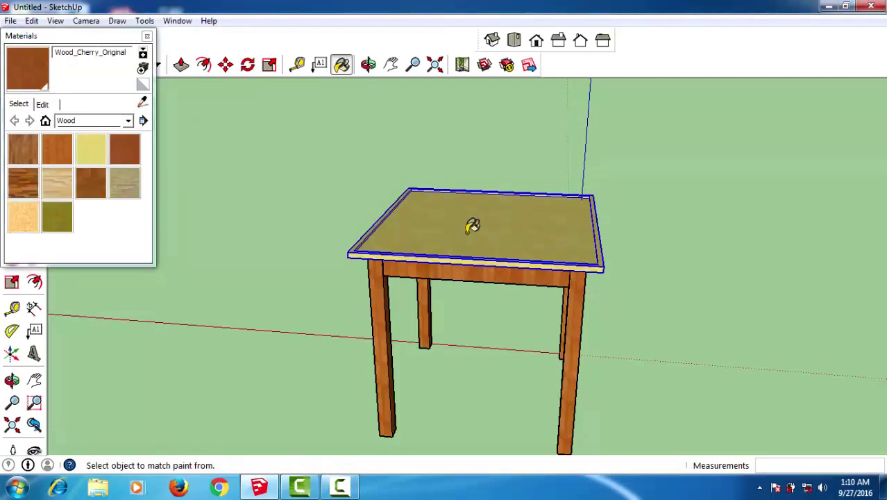
key("space")
left_click(449, 320)
scroll(449, 321, "down", 2)
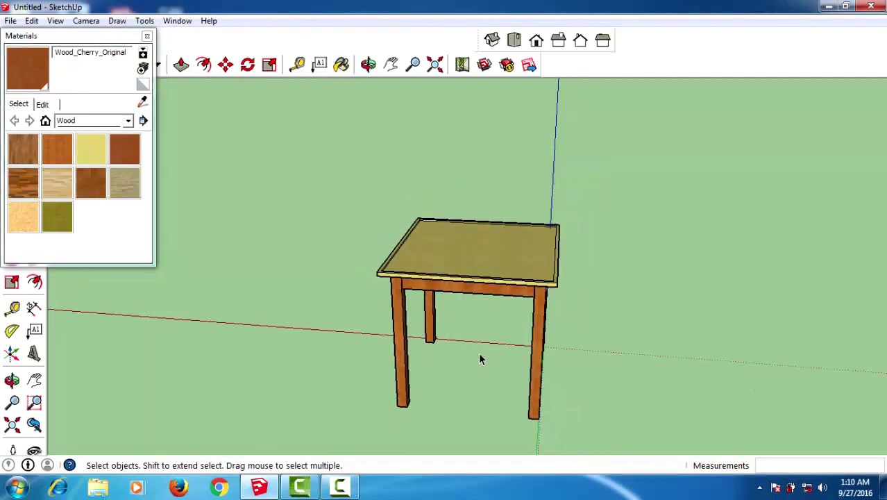
mouse_move(479, 355)
middle_mouse_down()
mouse_move(689, 316)
mouse_move(551, 297)
mouse_move(616, 274)
mouse_move(598, 270)
middle_mouse_up()
scroll(542, 302, "up", 2)
scroll(570, 277, "down", 2)
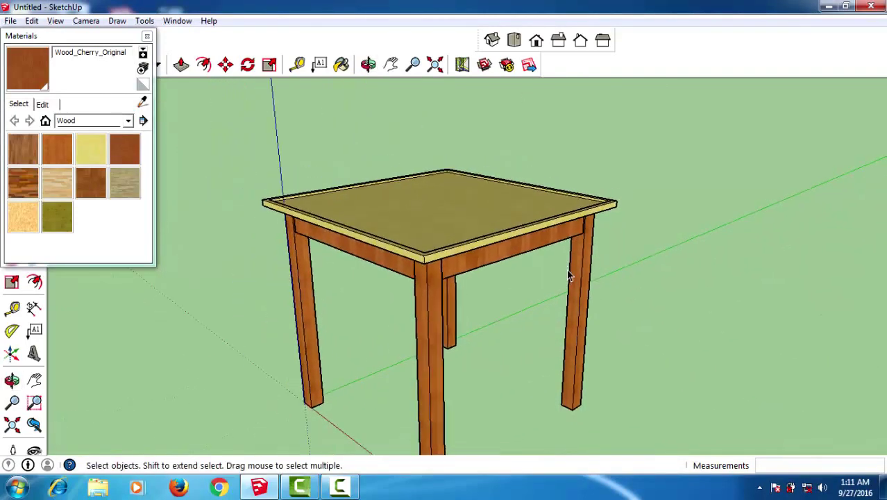
scroll(521, 290, "up", 2)
middle_click_drag(521, 290, 520, 290)
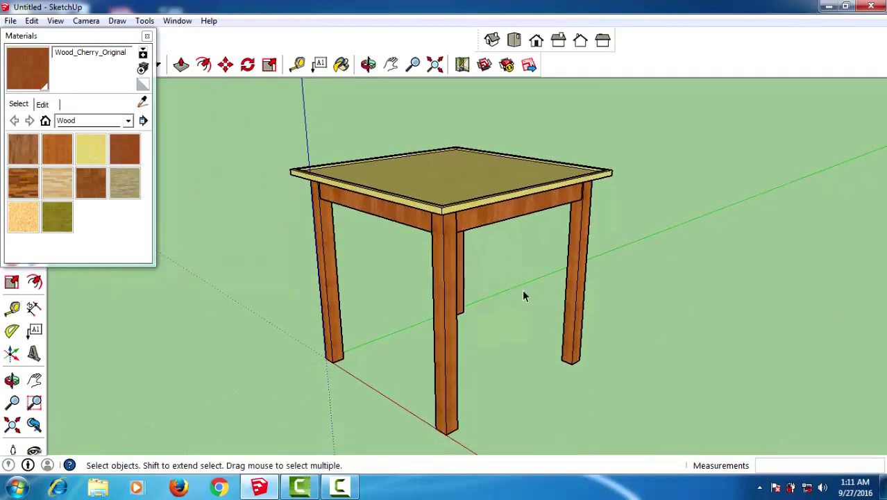